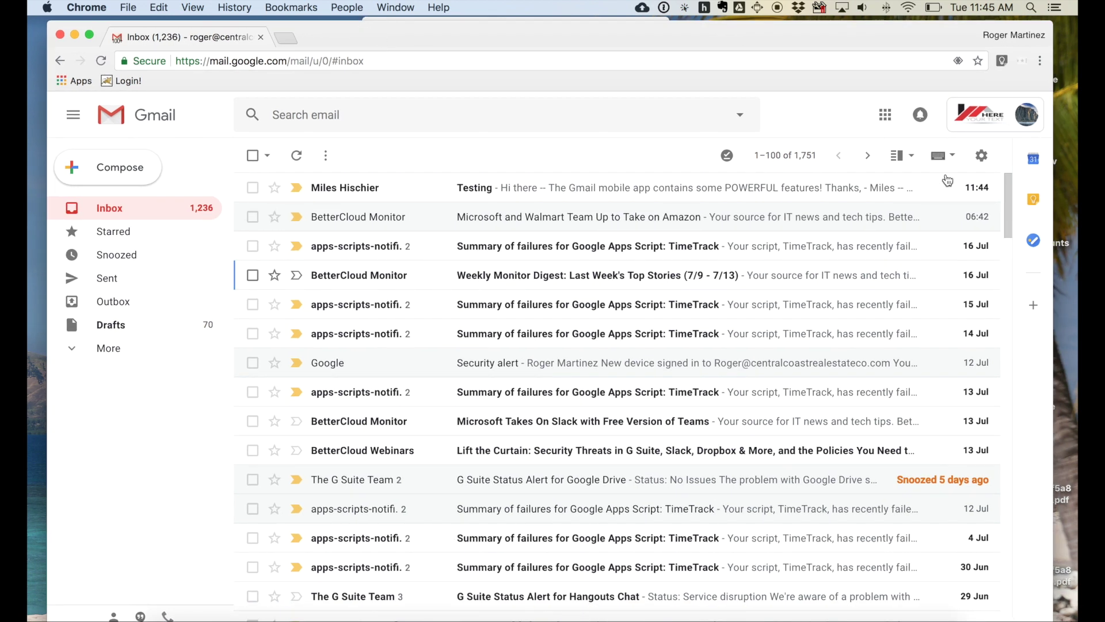
- Open the account details panel, then close it to return to the inbox list
left_click(970, 118)
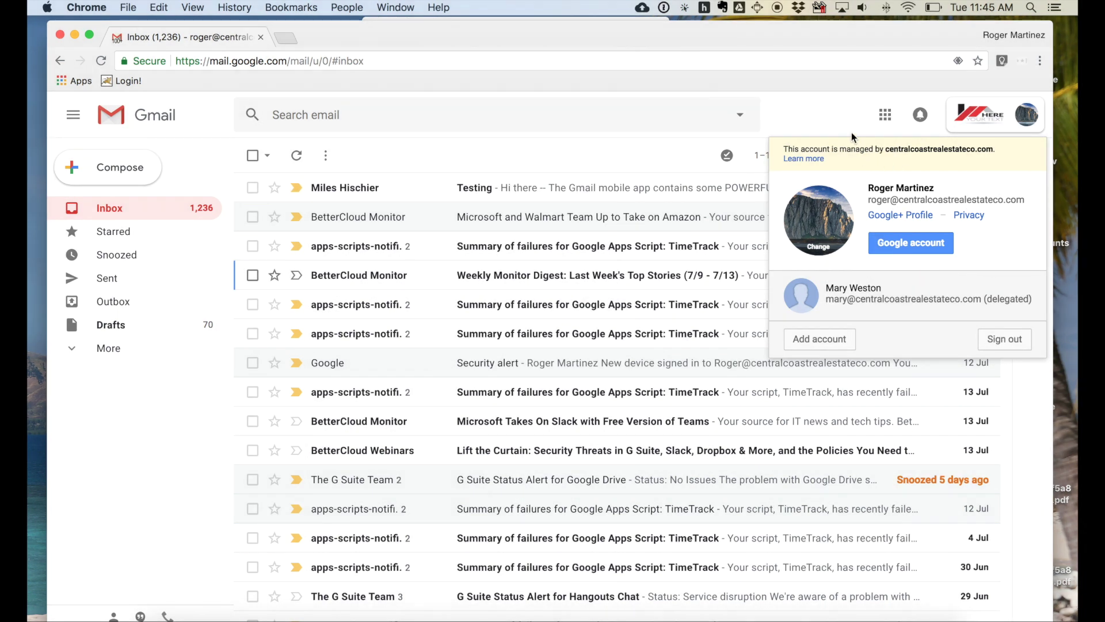
left_click(849, 130)
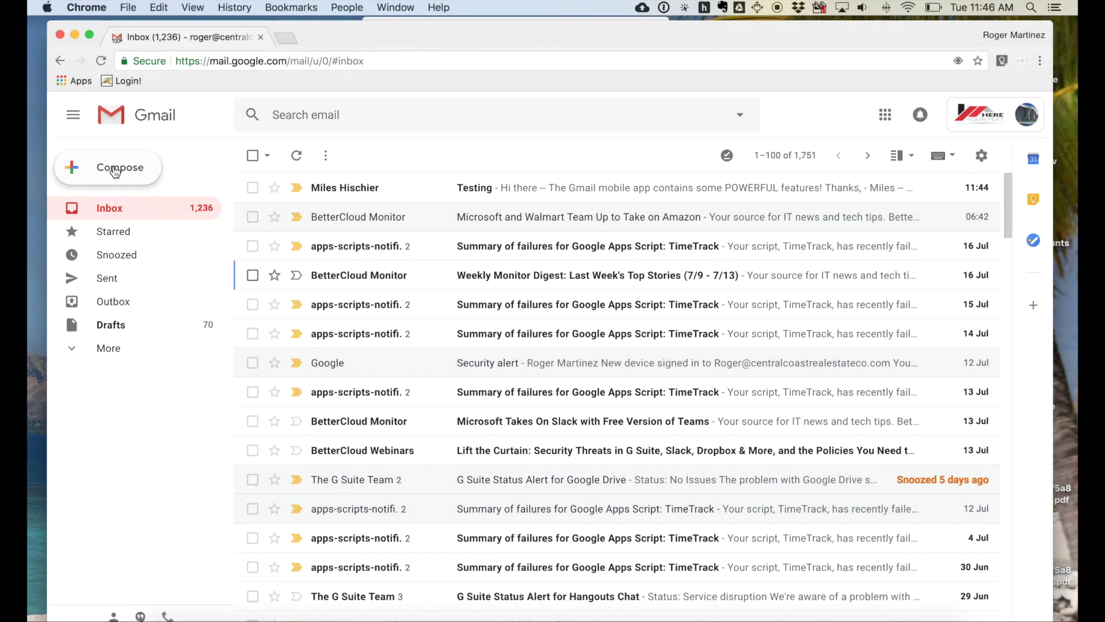
left_click(121, 169)
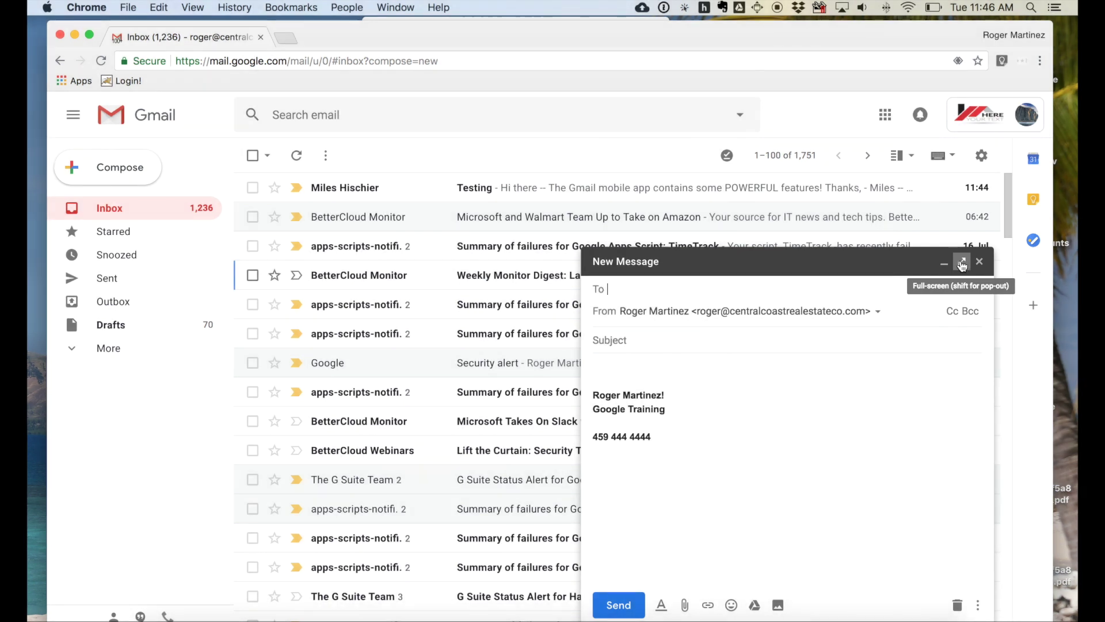
left_click(979, 261)
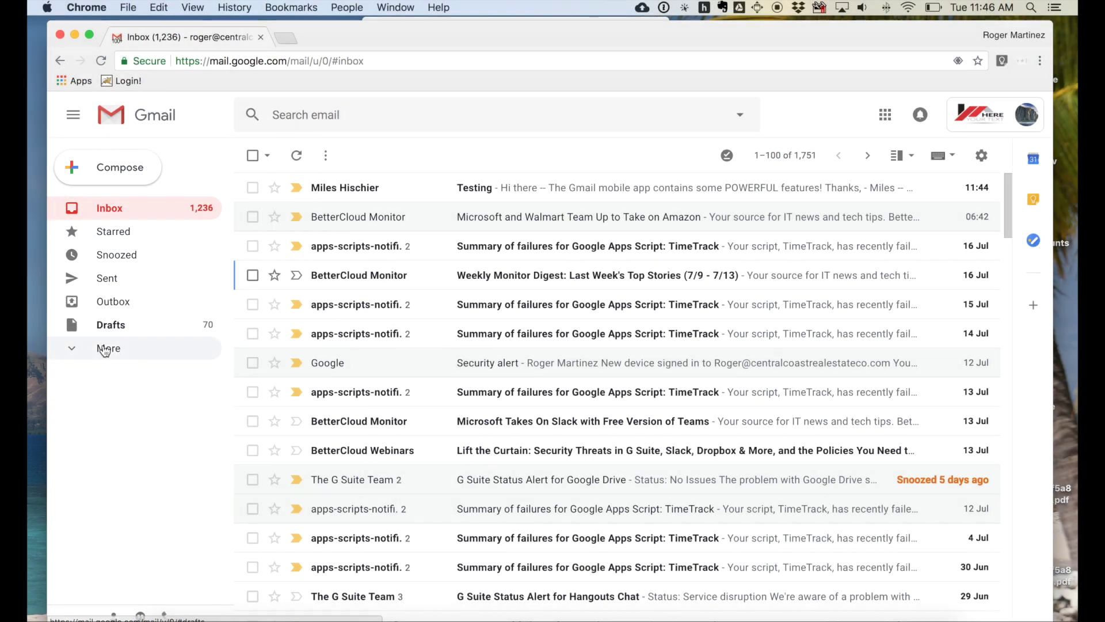
- Create a new label named 'ToDo ASAP' from the expanded folder list
left_click(106, 348)
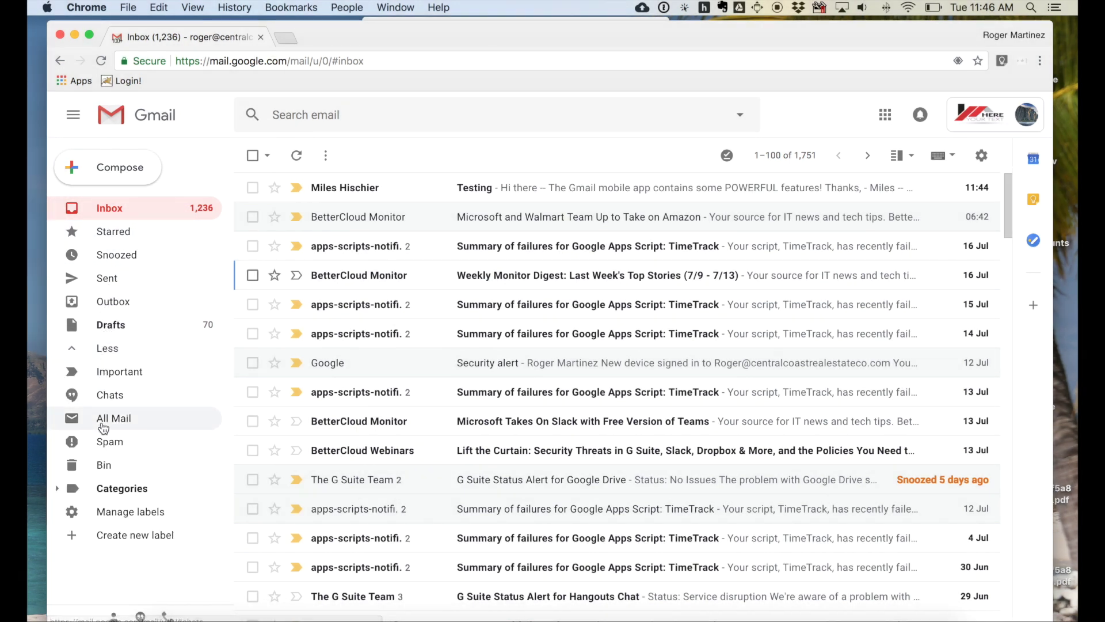
left_click(122, 538)
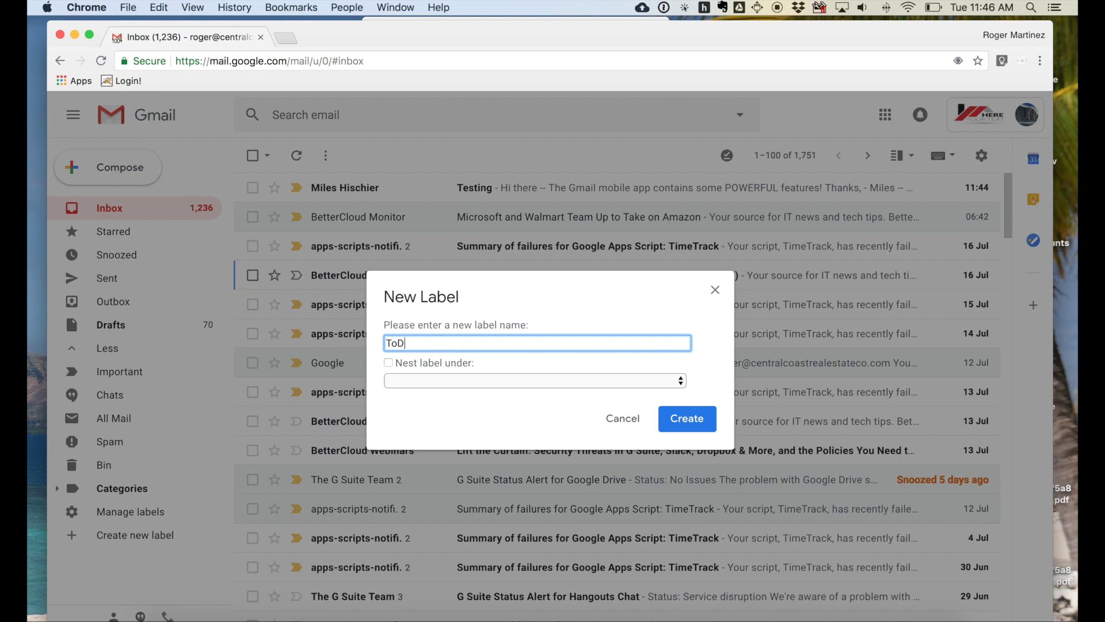
type("ToDo ASAP")
left_click(682, 419)
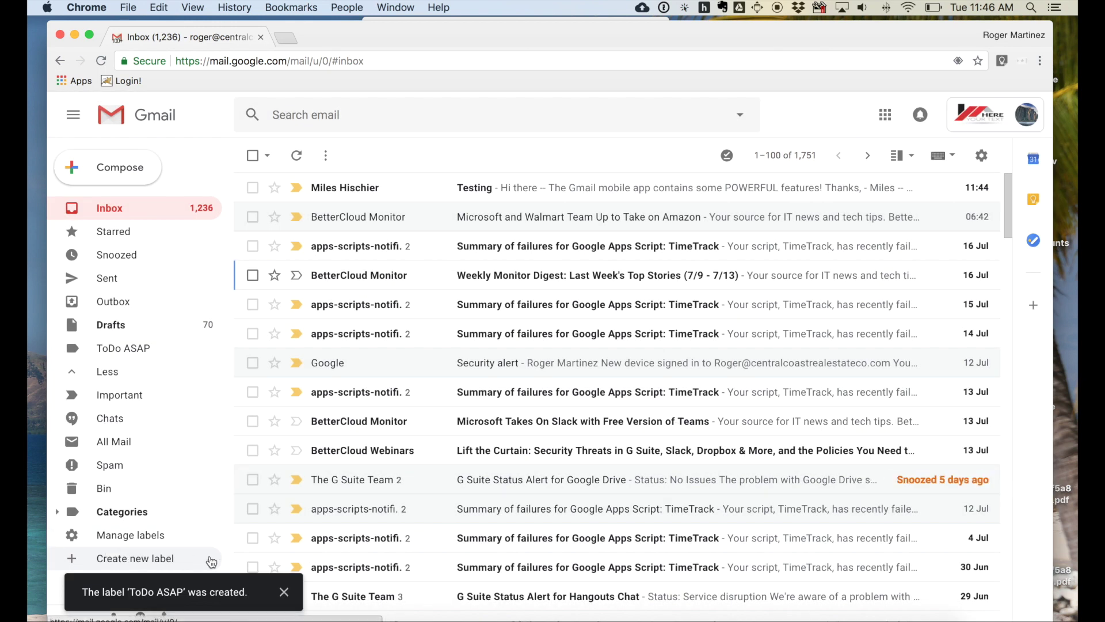
left_click(285, 591)
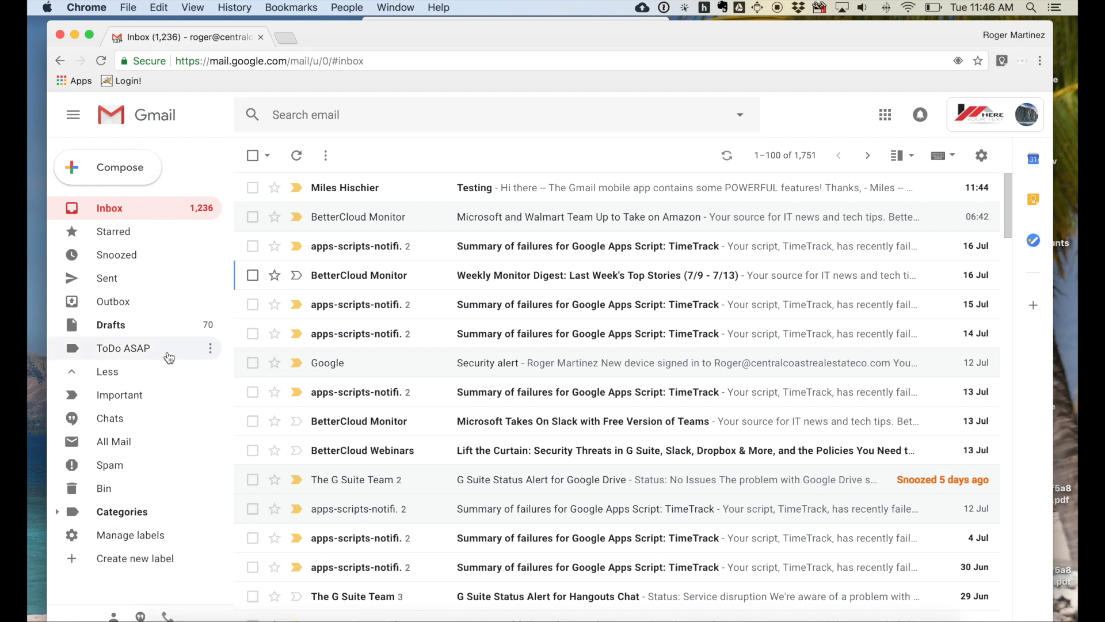
- Colour the ToDo ASAP label red and collapse the extra folders
left_click(210, 347)
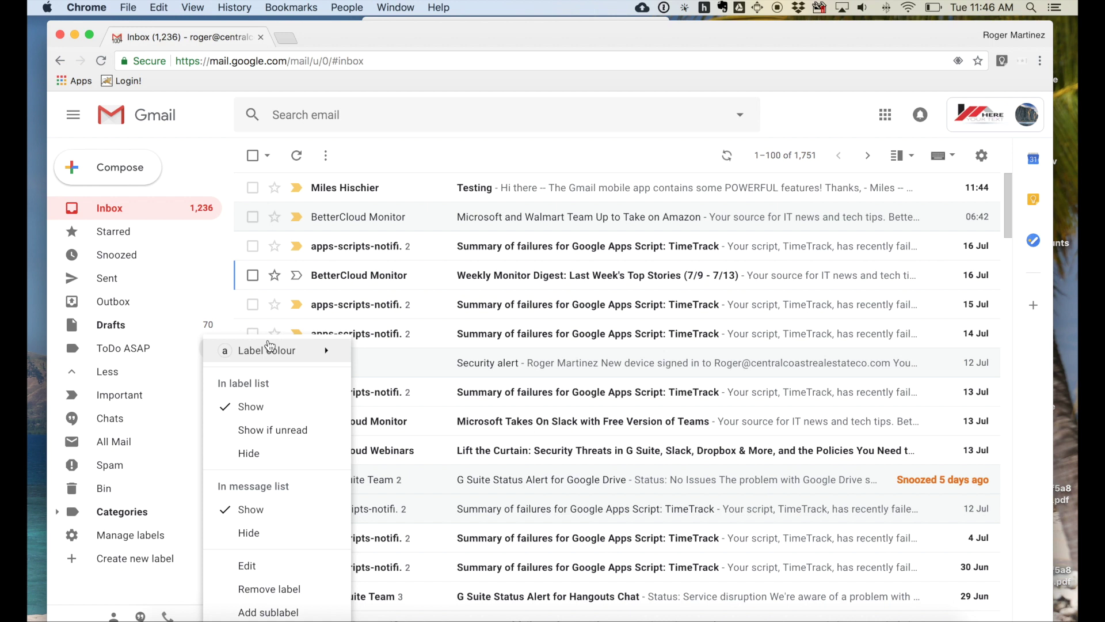
mouse_move(269, 345)
left_click(481, 399)
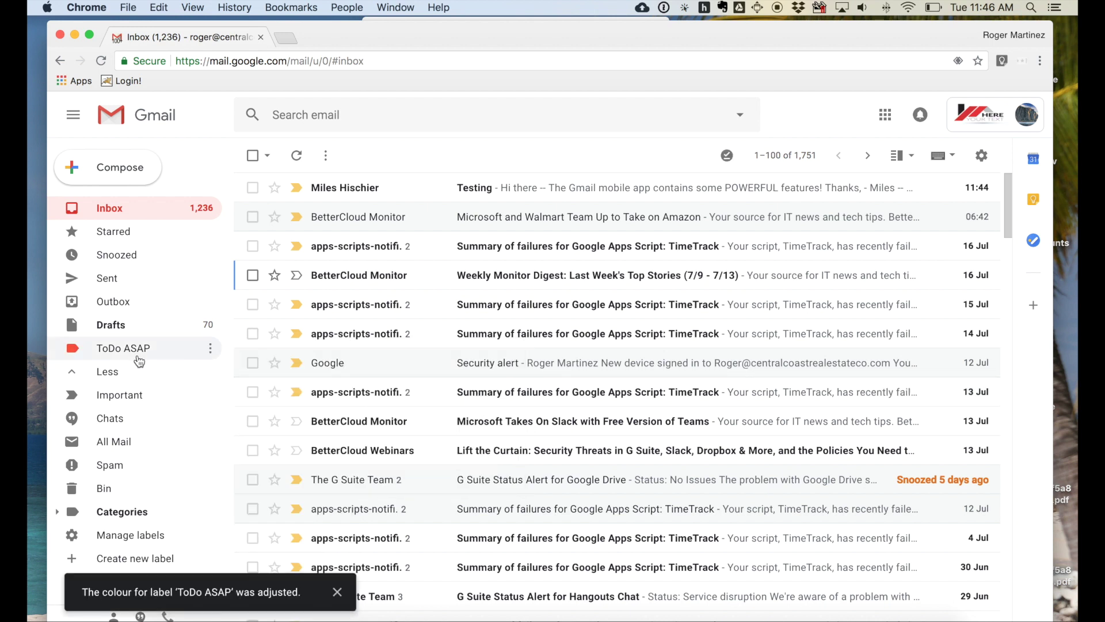
left_click(109, 373)
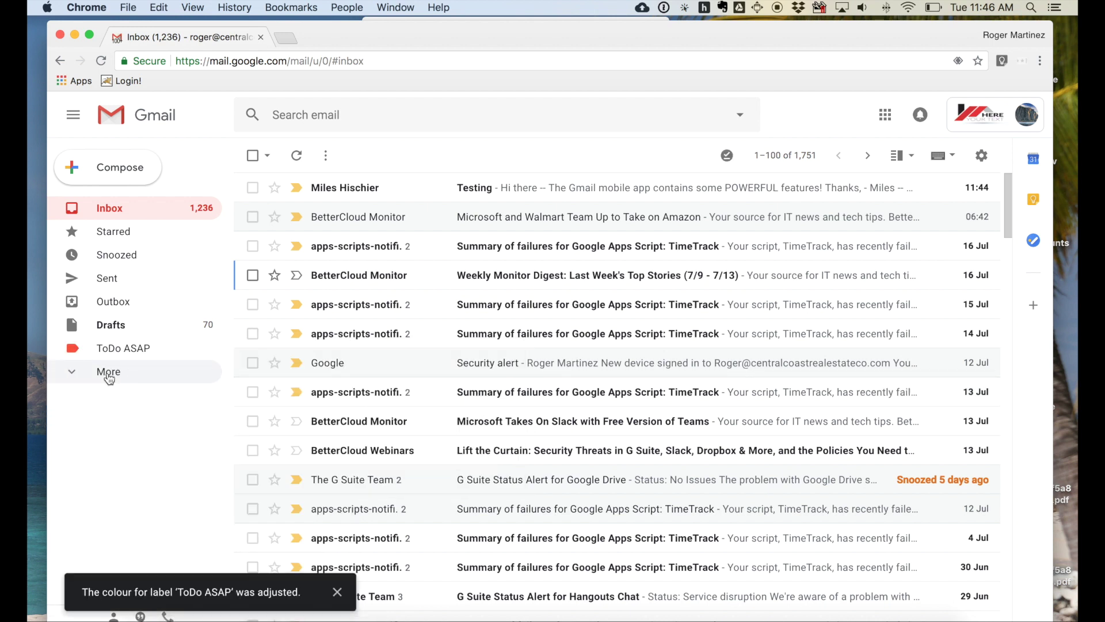
- Move the 'Microsoft and Walmart Team Up to Take on Amazon' email into ToDo ASAP
left_click(338, 592)
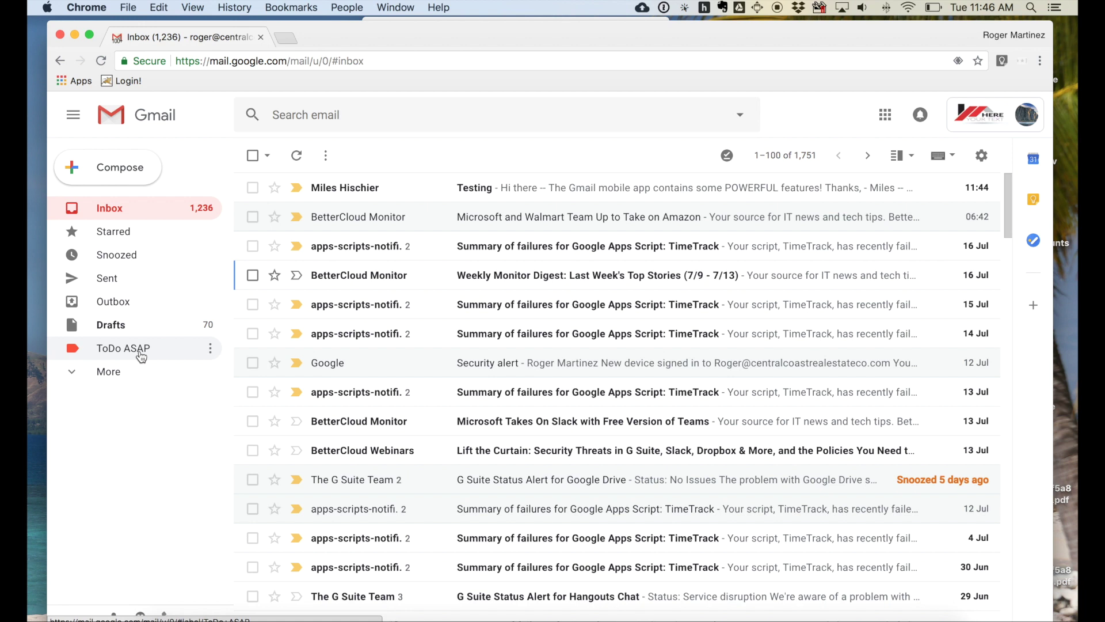
left_click_drag(498, 226, 122, 349)
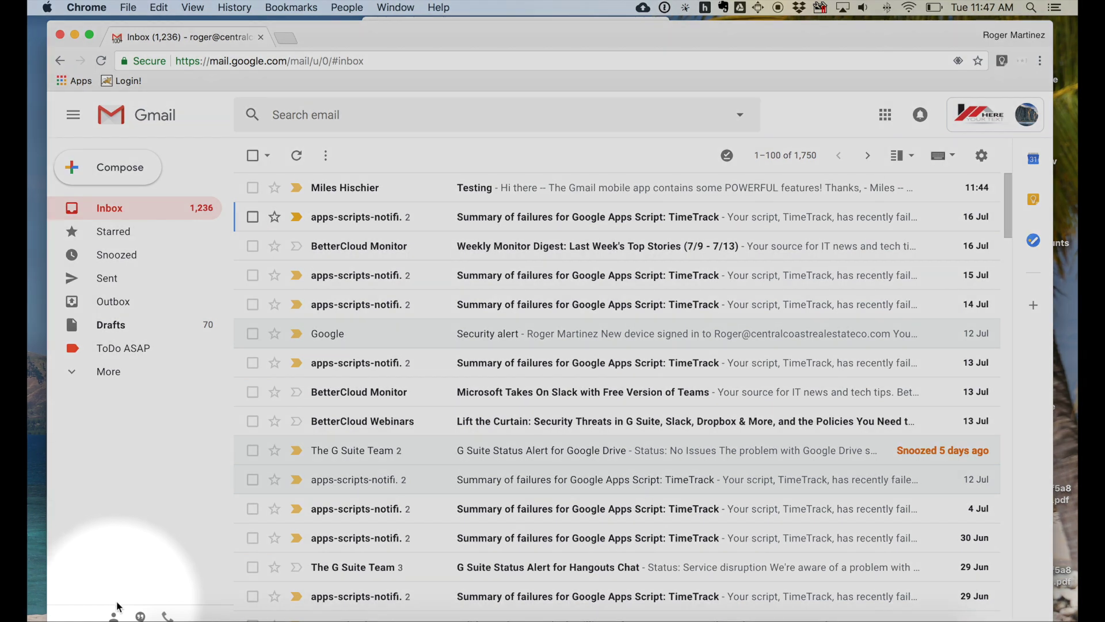
- Show the Hangouts contacts list, then open and dismiss the new chat contact picker
left_click(116, 615)
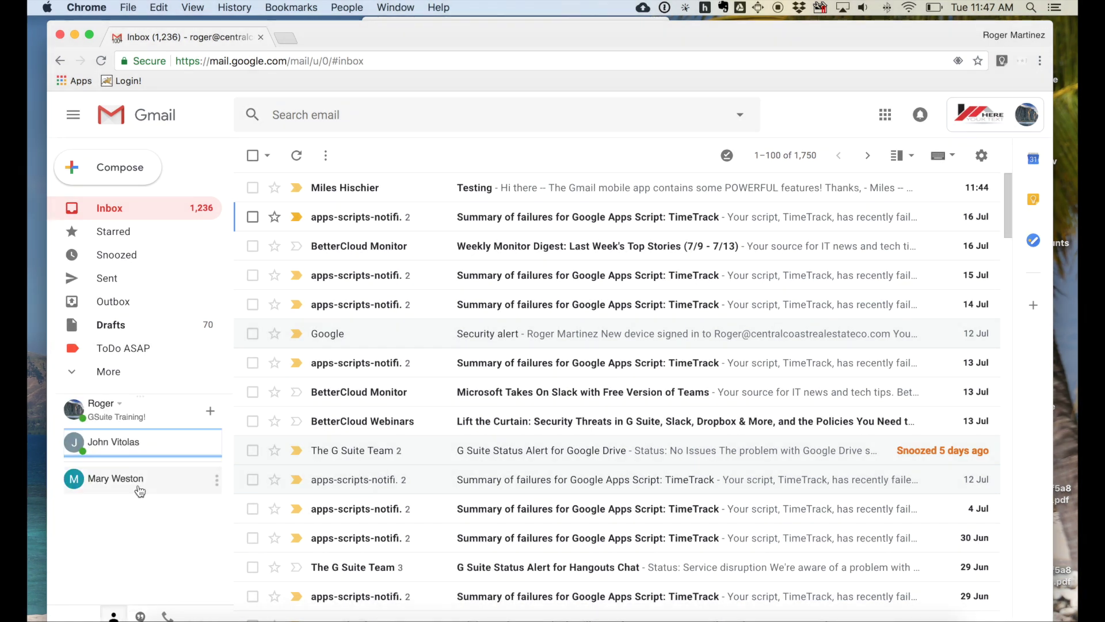
mouse_move(140, 490)
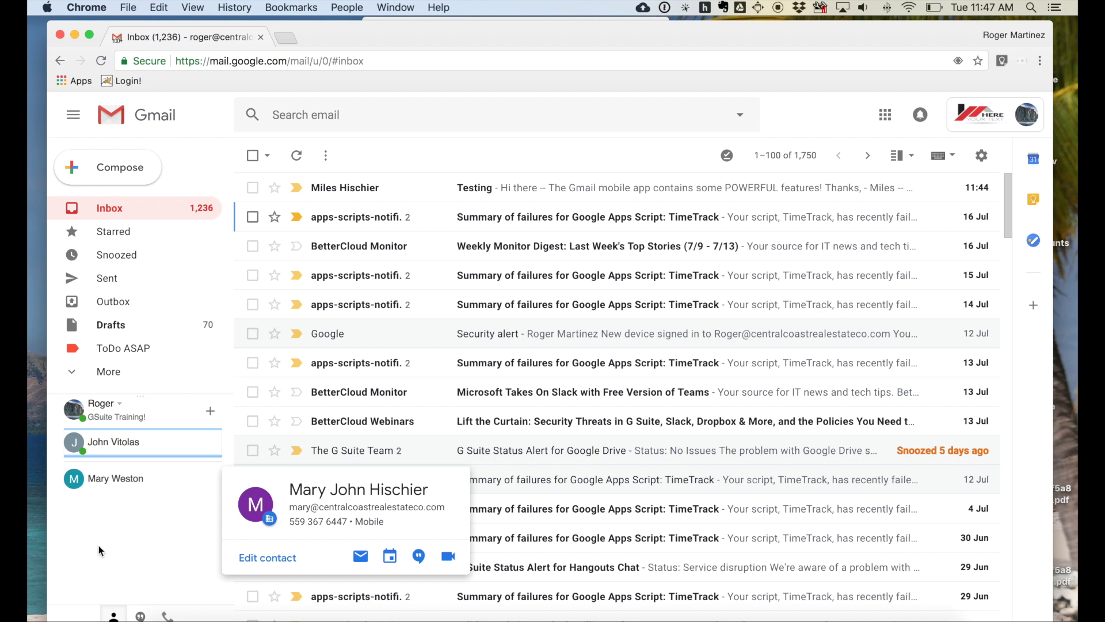
left_click(210, 410)
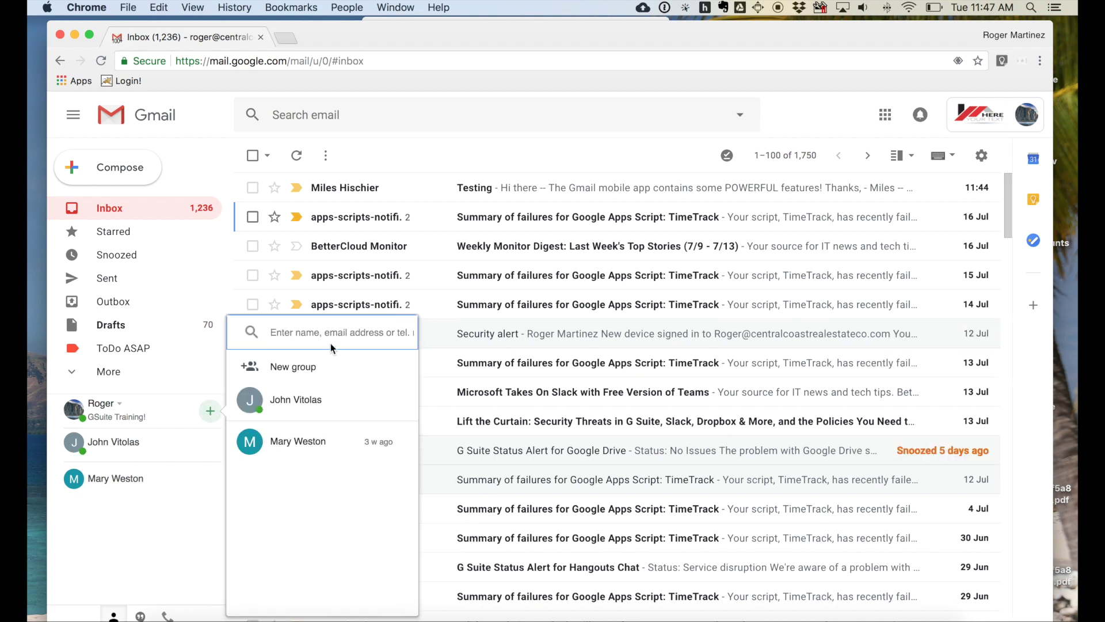
left_click(149, 528)
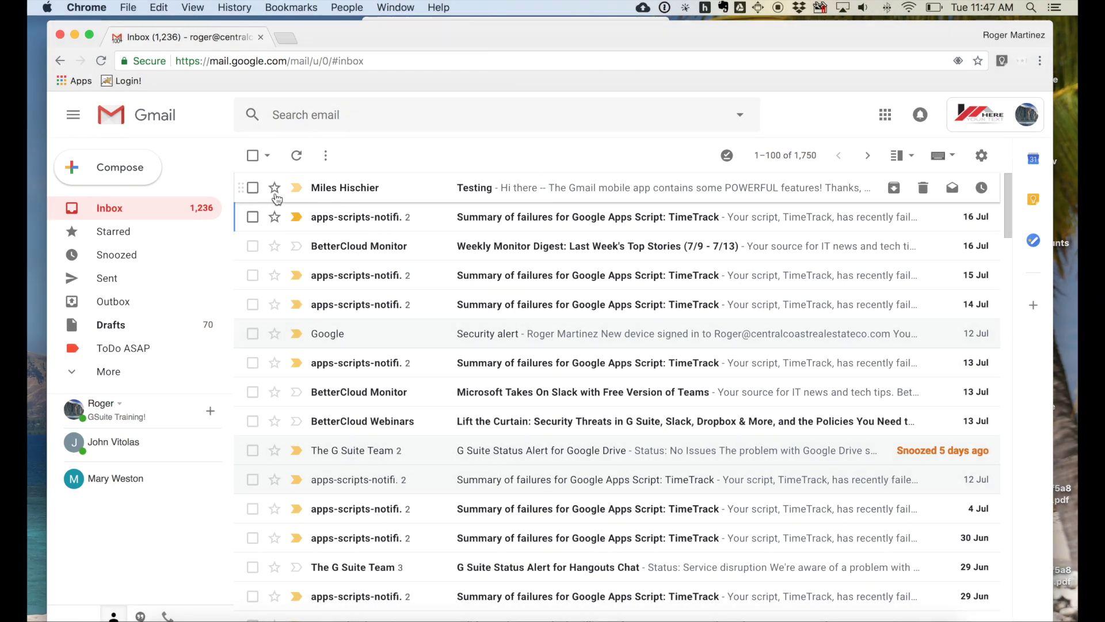
- Select the Testing conversation and briefly view its More actions menu
left_click(252, 187)
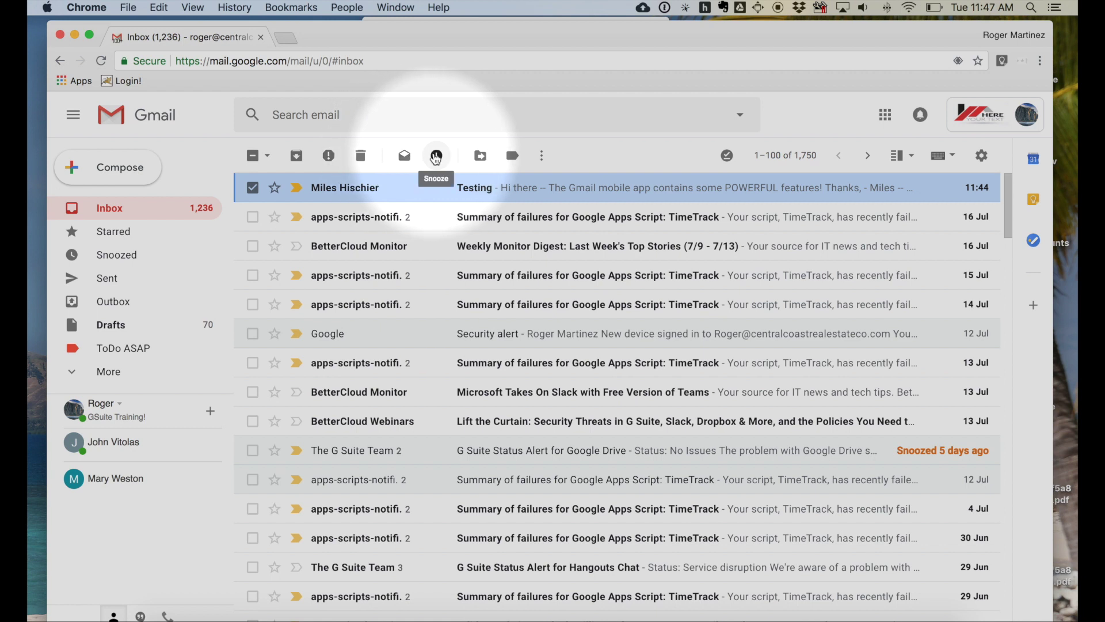
left_click(541, 157)
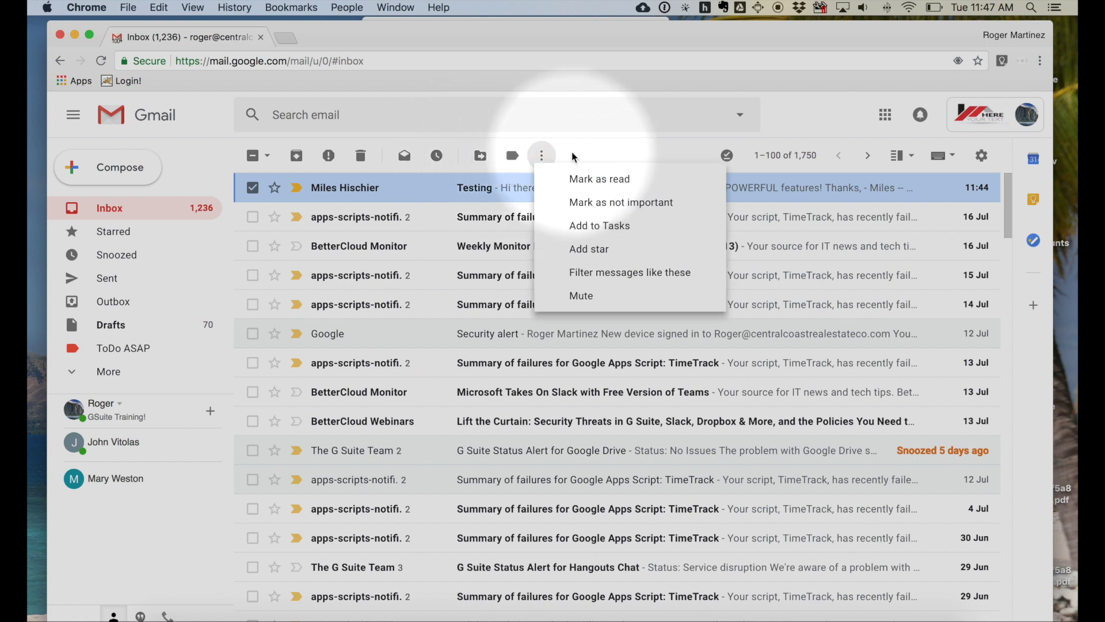
left_click(572, 156)
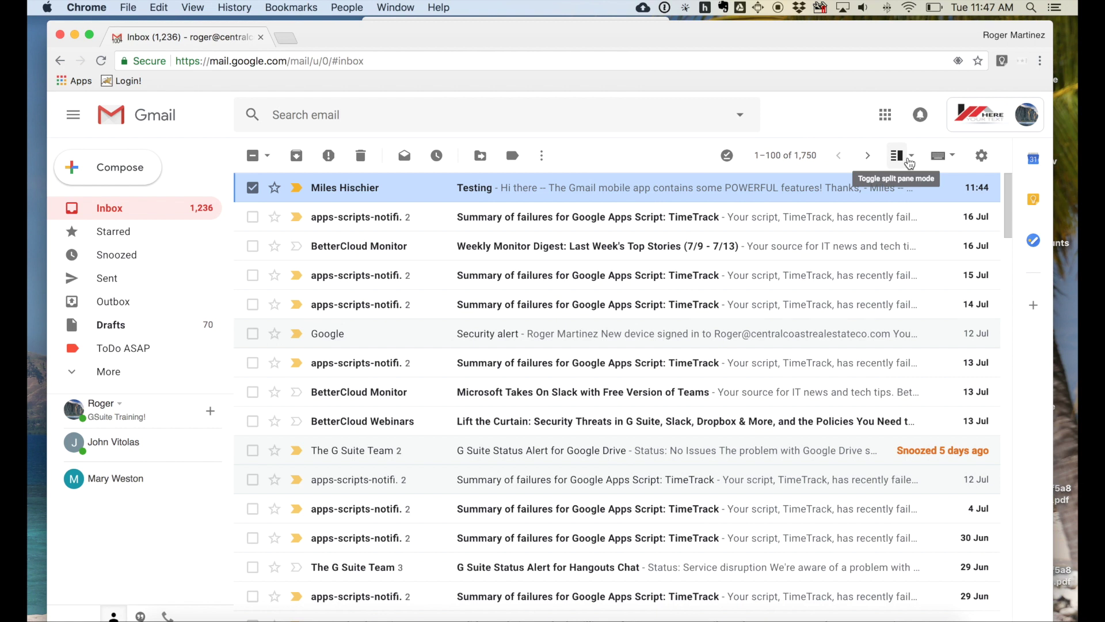
- Toggle the split reading pane on and back off, then glance at the settings menu
left_click(896, 159)
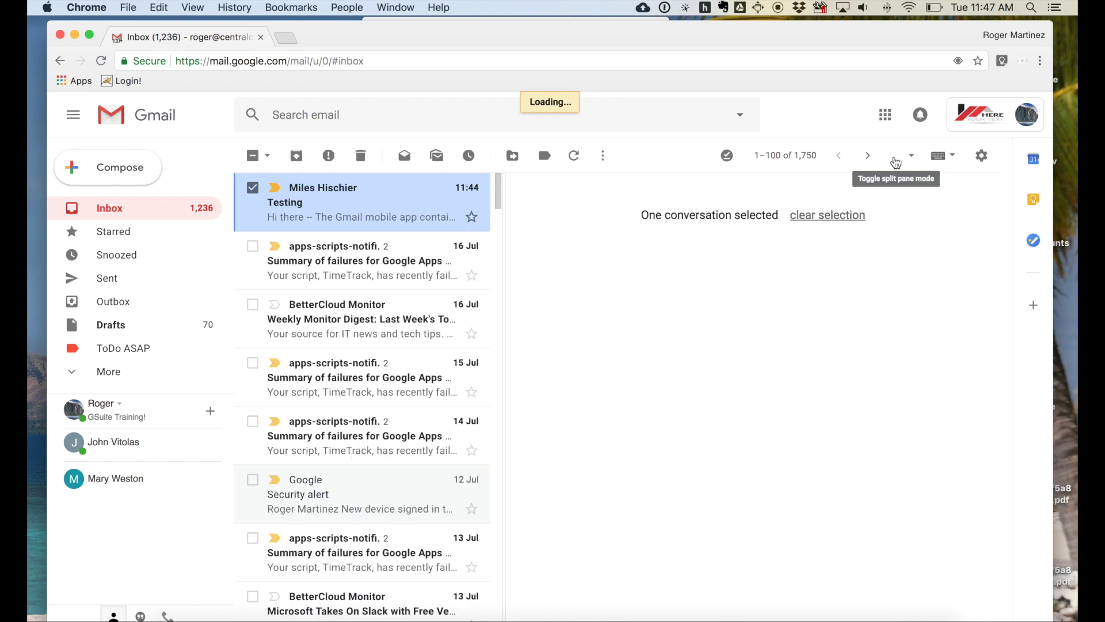
left_click(895, 158)
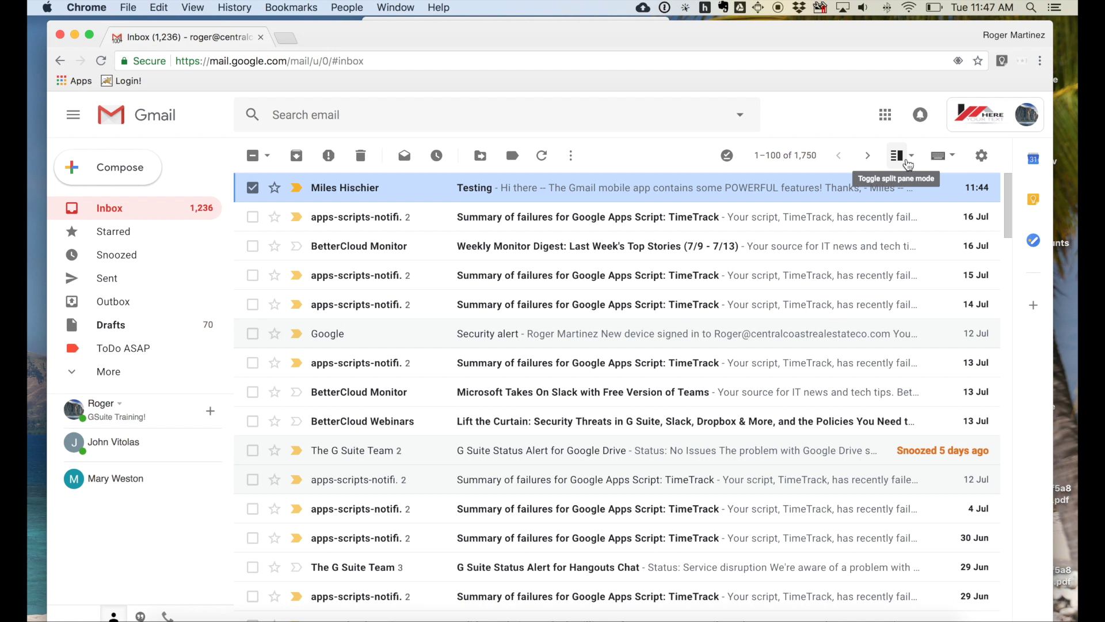
left_click(981, 156)
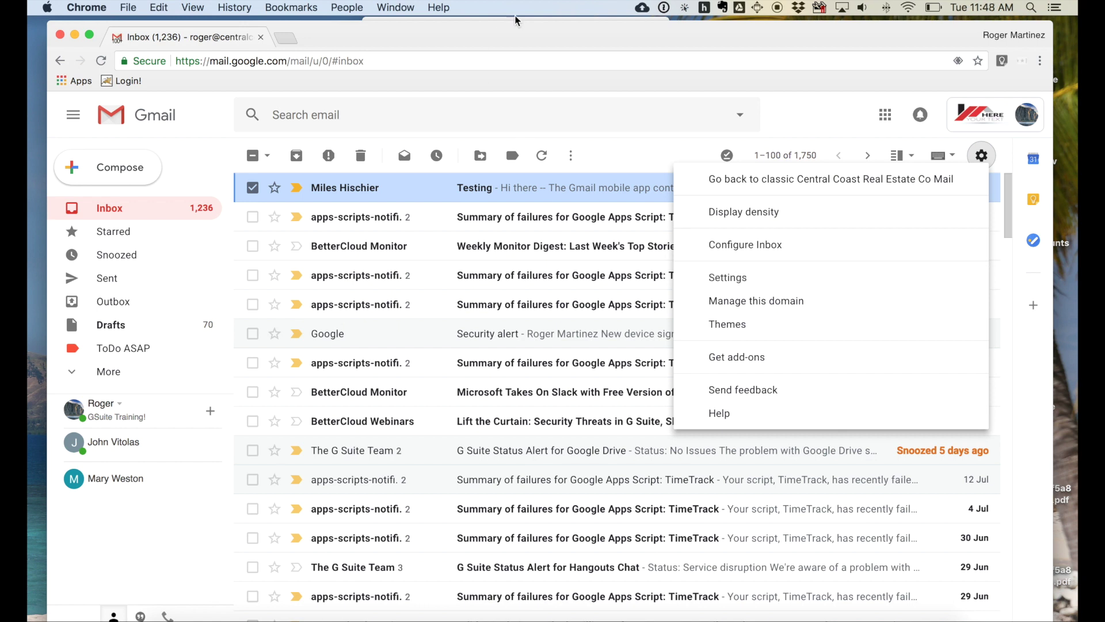
left_click(837, 121)
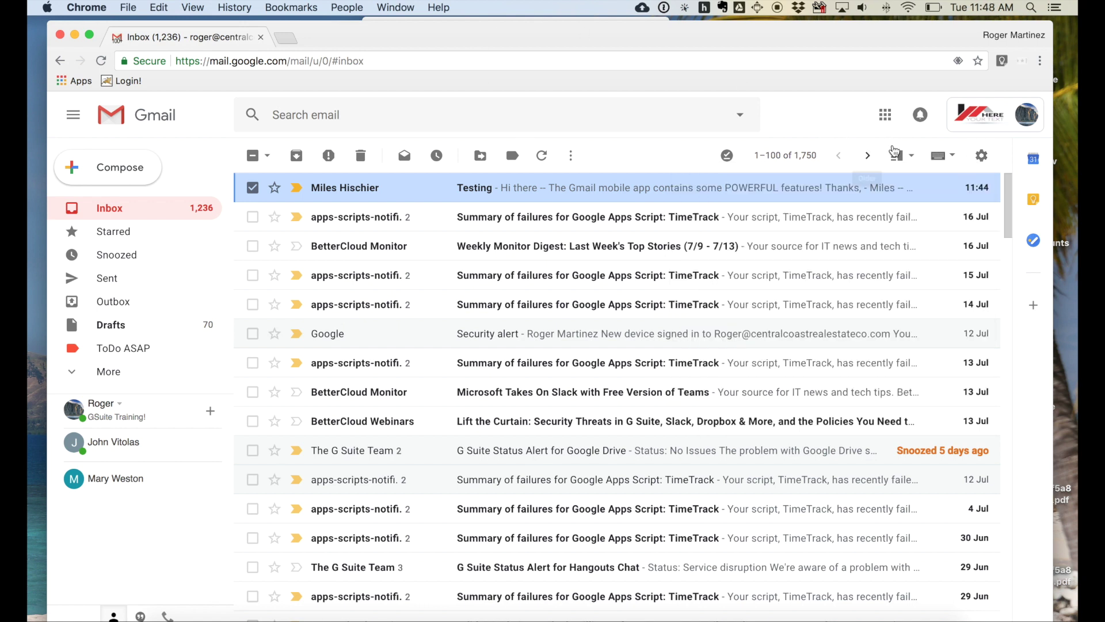
- Preview the Calendar, Keep and Tasks side panels and the Google apps list, closing each
left_click(1033, 165)
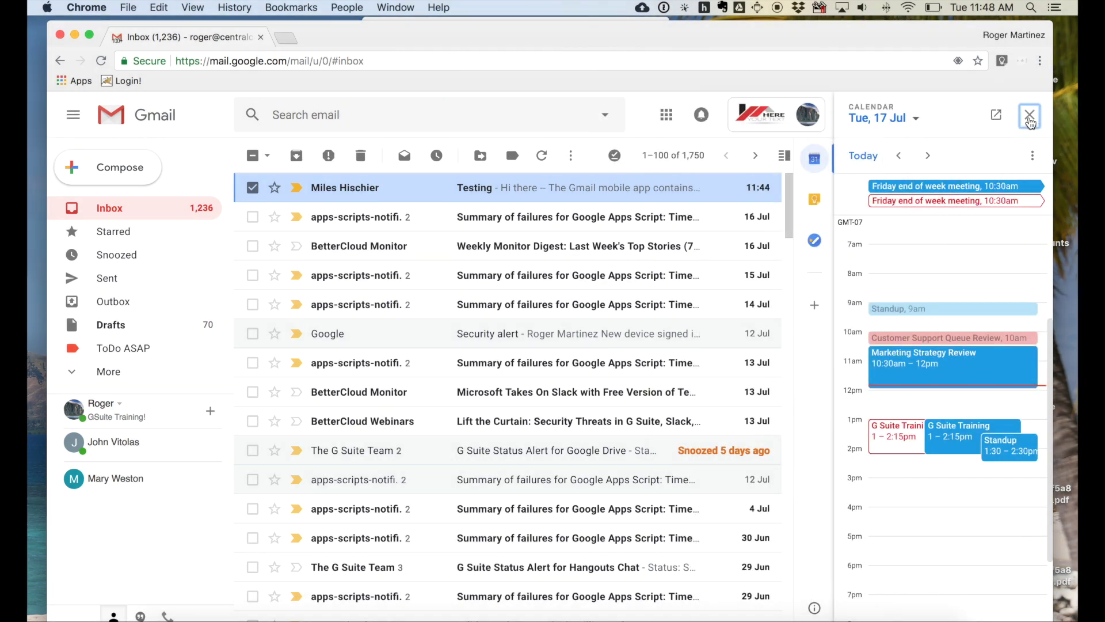
left_click(1029, 115)
left_click(1032, 206)
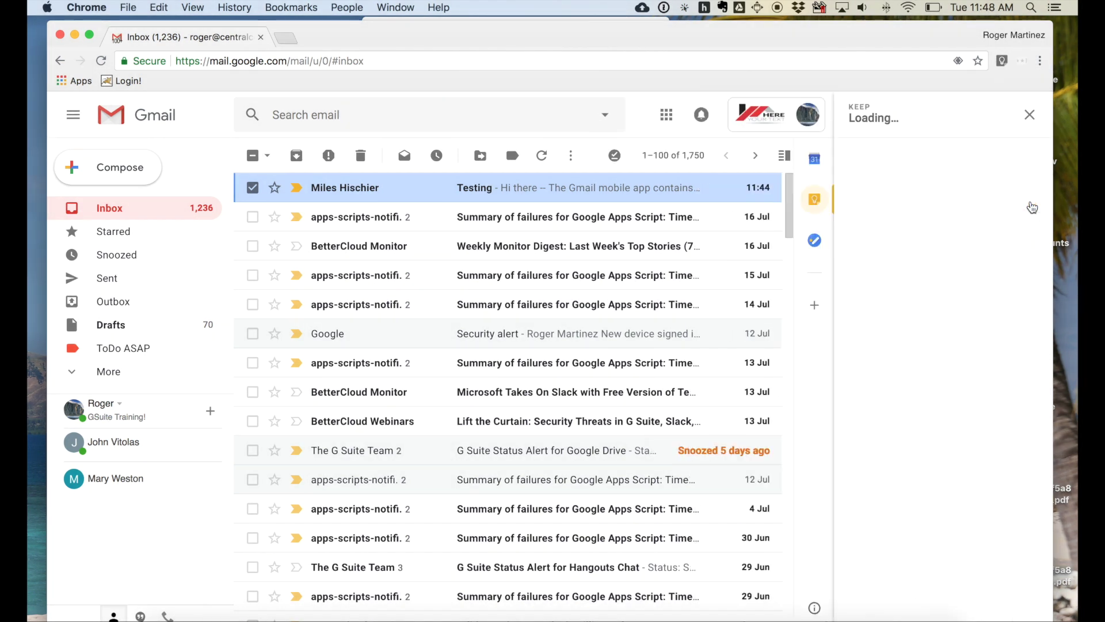
left_click(1026, 115)
left_click(1034, 247)
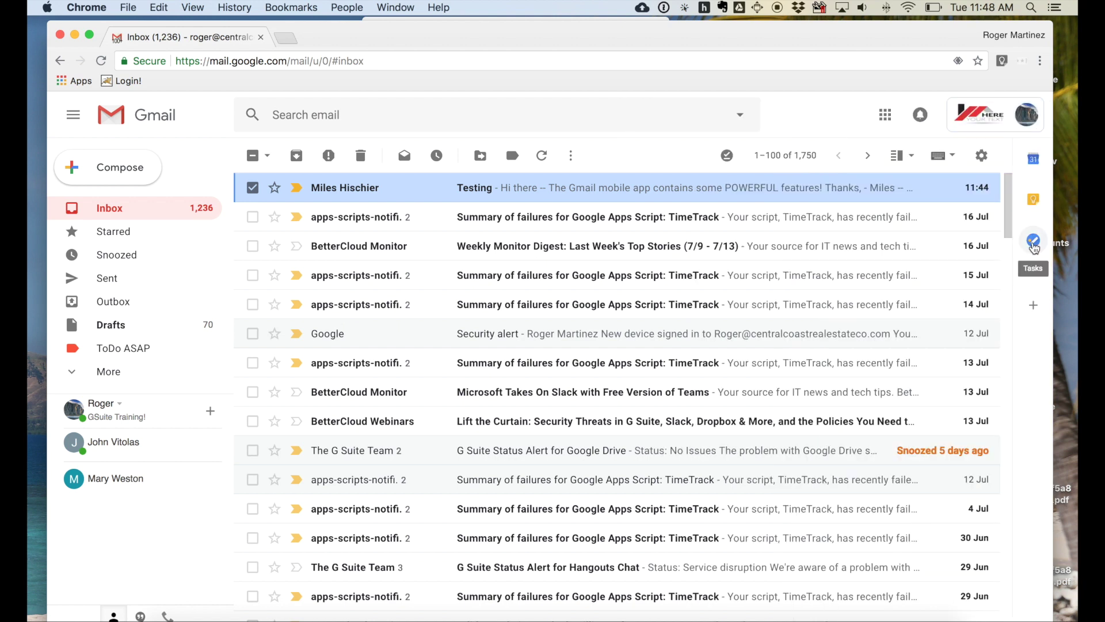
left_click(1026, 116)
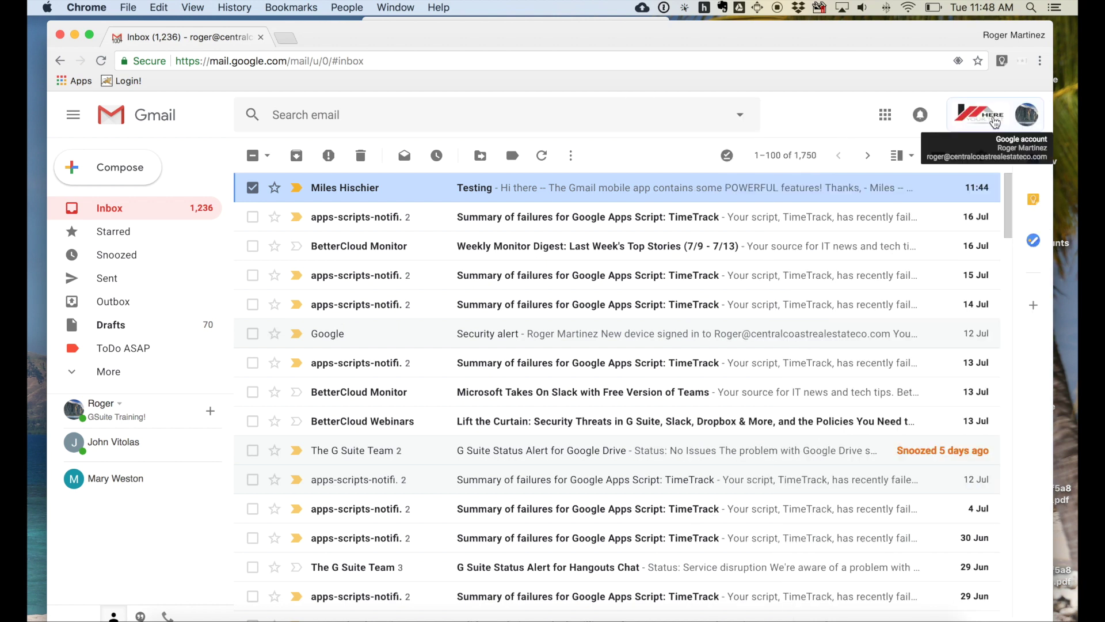
left_click(875, 118)
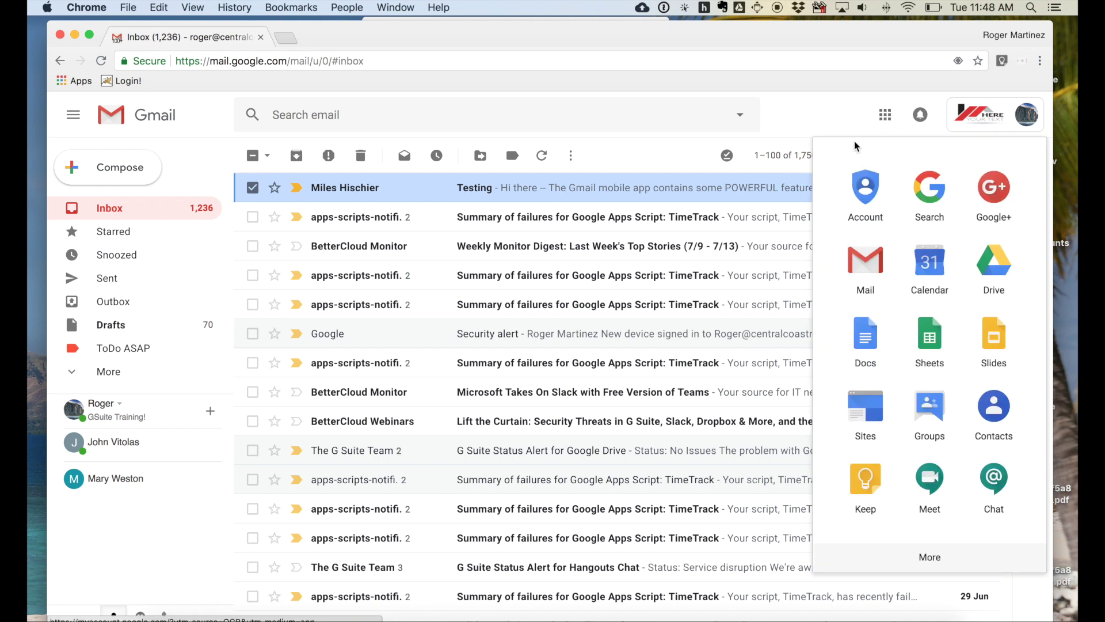
left_click(849, 122)
- Open the mail search's advanced options, then close them
left_click(619, 108)
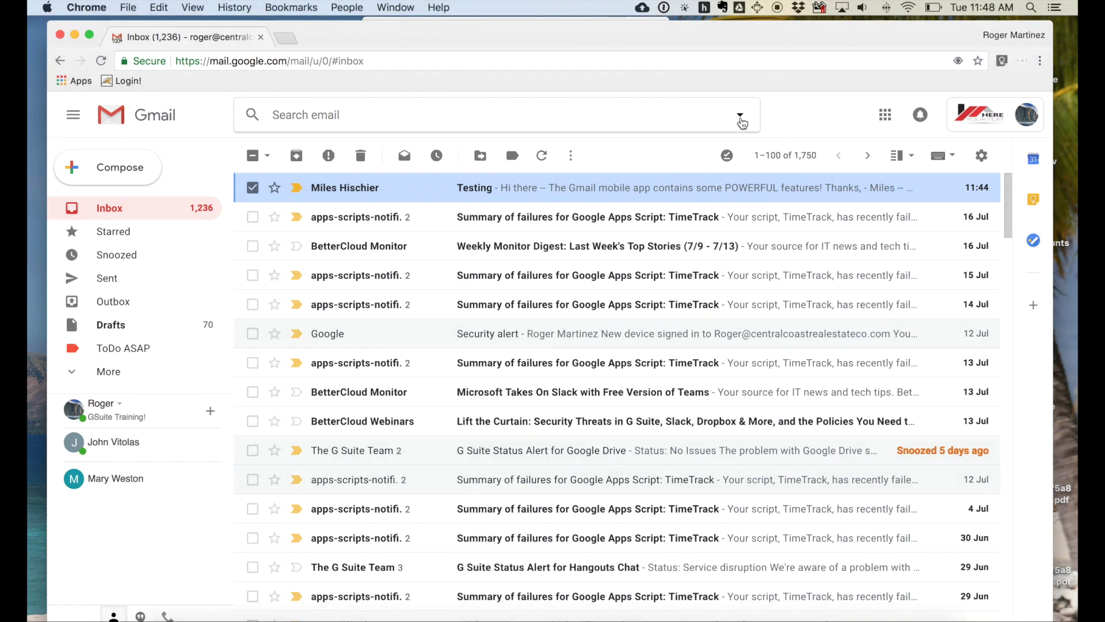
left_click(741, 116)
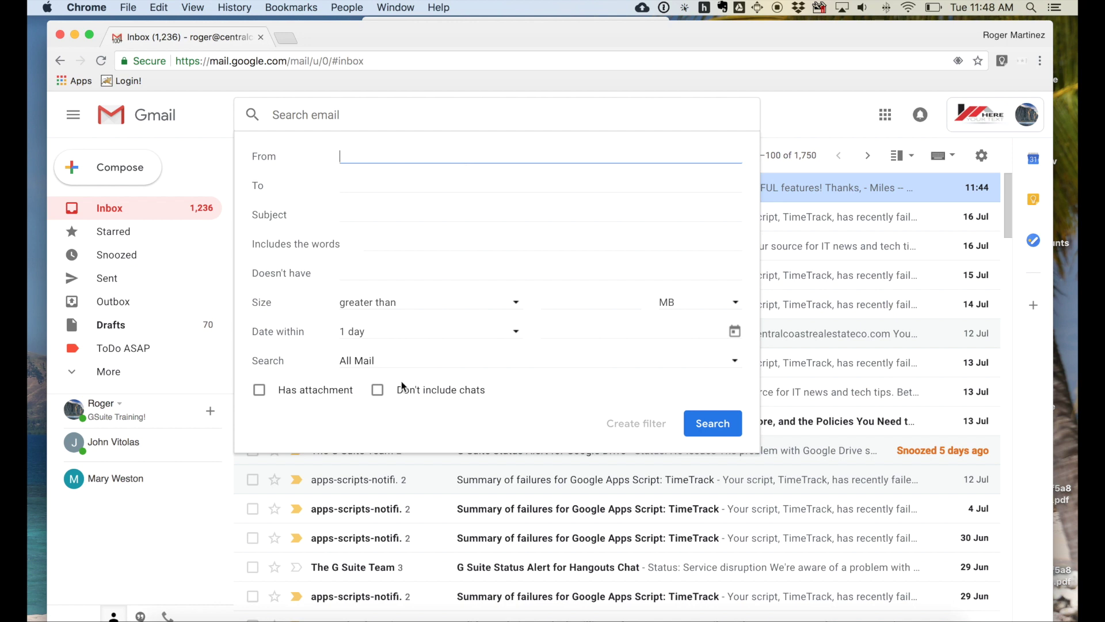
left_click(827, 122)
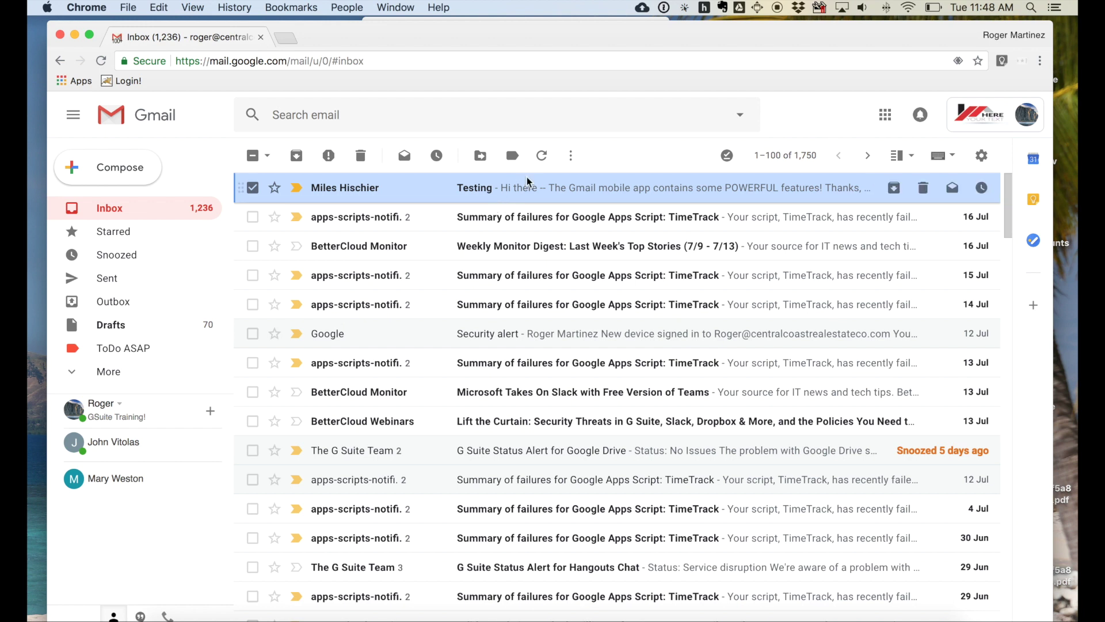
- Bring the Vysor phone mirror window to the front and position it over Chrome
key("super+Tab")
left_click_drag(547, 32, 547, 42)
key("super+Tab")
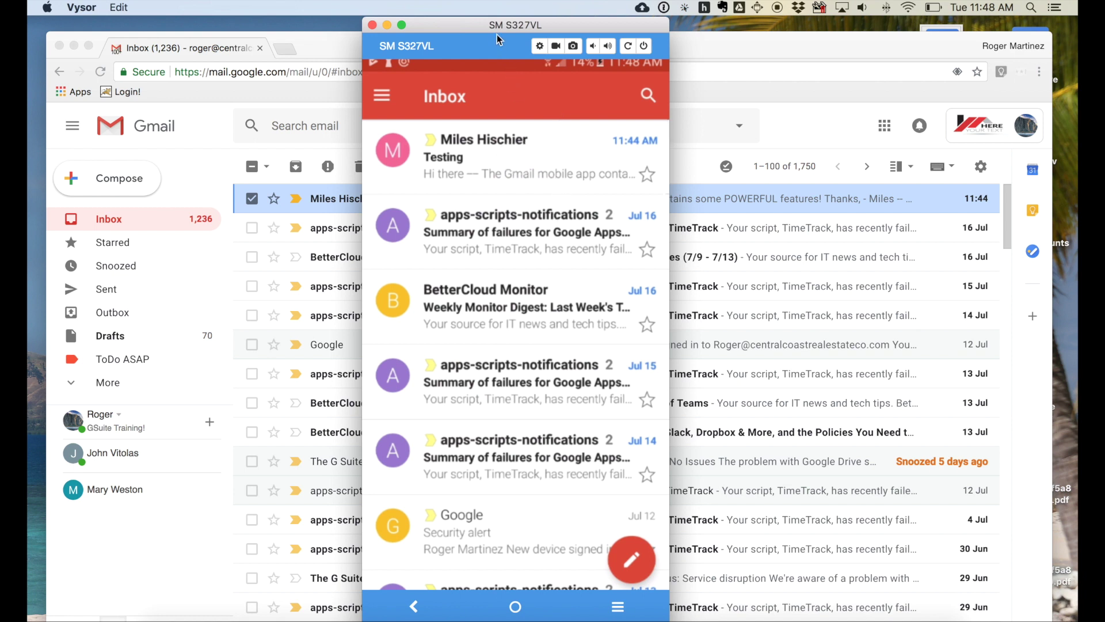
left_click_drag(495, 27, 525, 27)
scroll(599, 309, "down", 5)
scroll(595, 312, "up", 5)
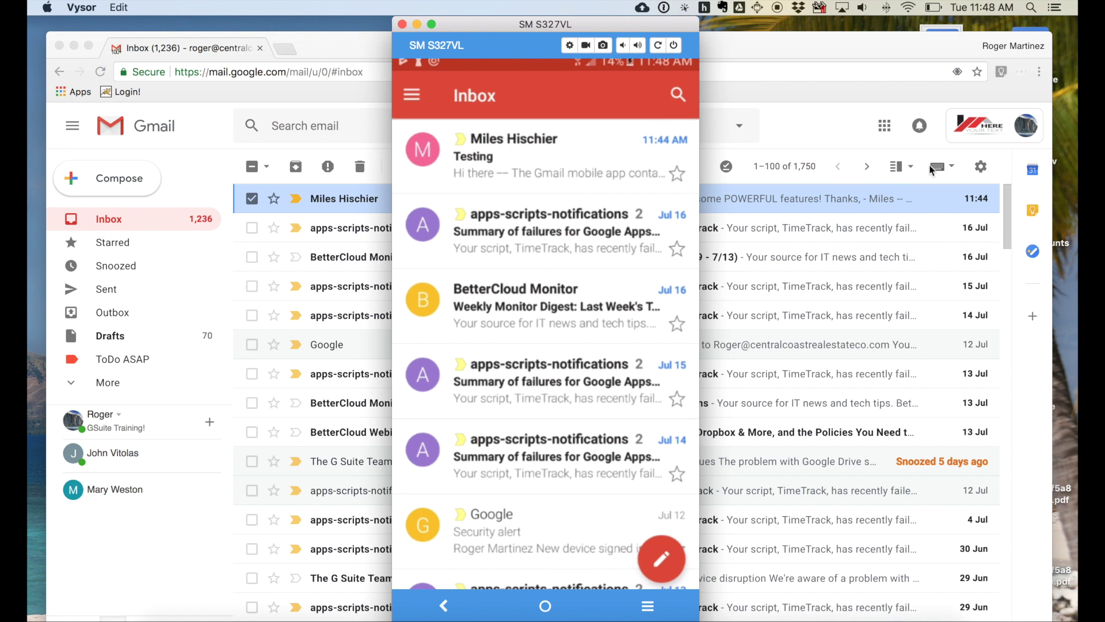
left_click_drag(582, 29, 548, 28)
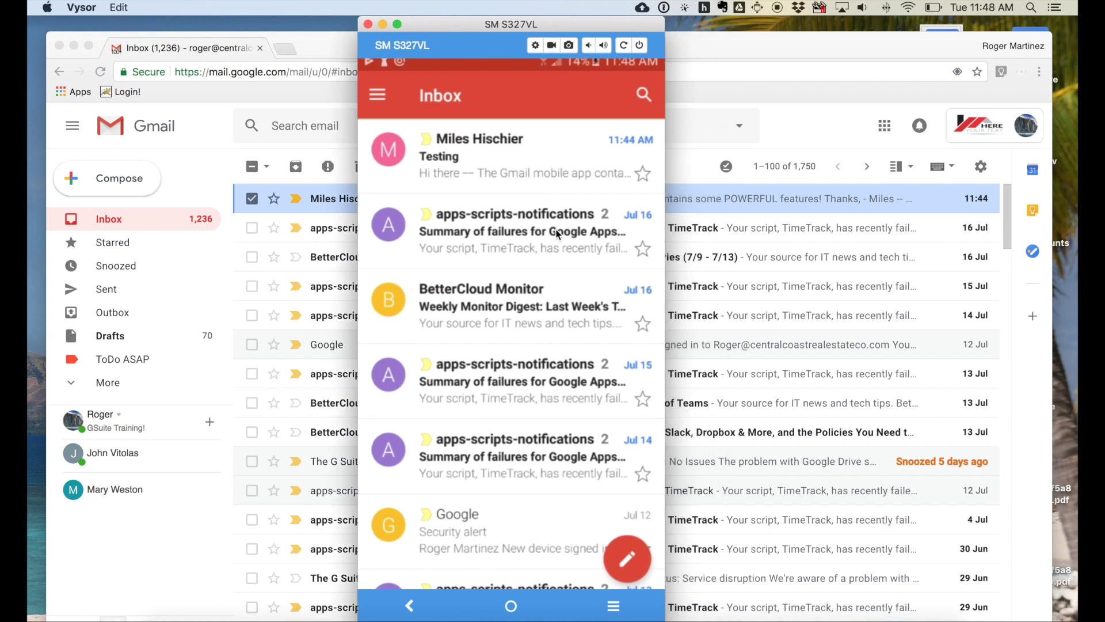
- Open the Testing message on the phone, mark it unread, then reopen it
left_click(528, 167)
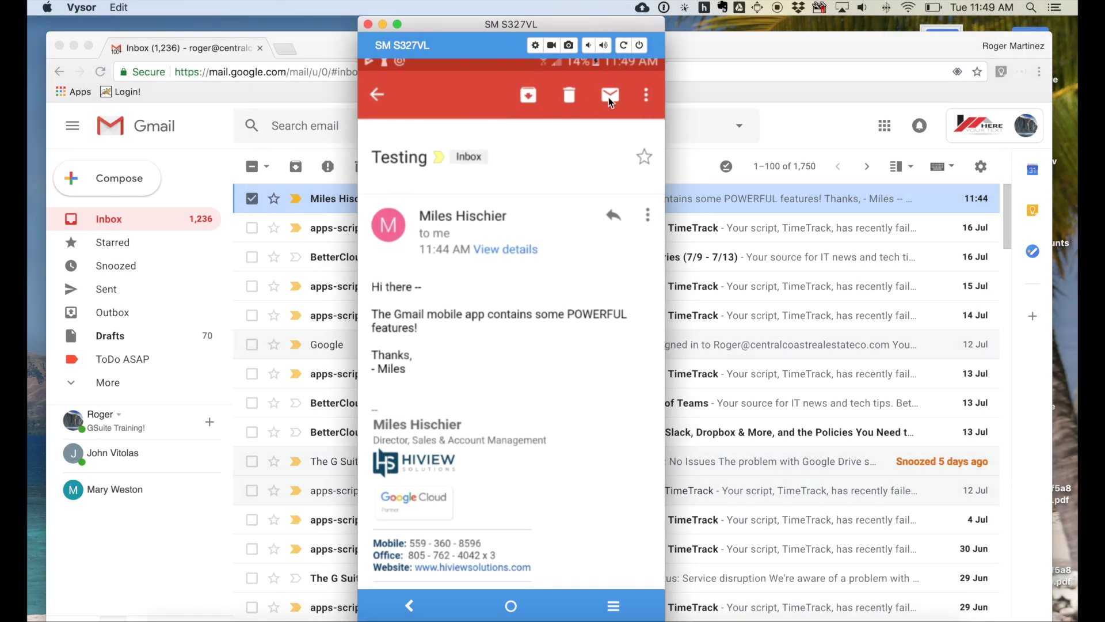
left_click(609, 98)
left_click(530, 164)
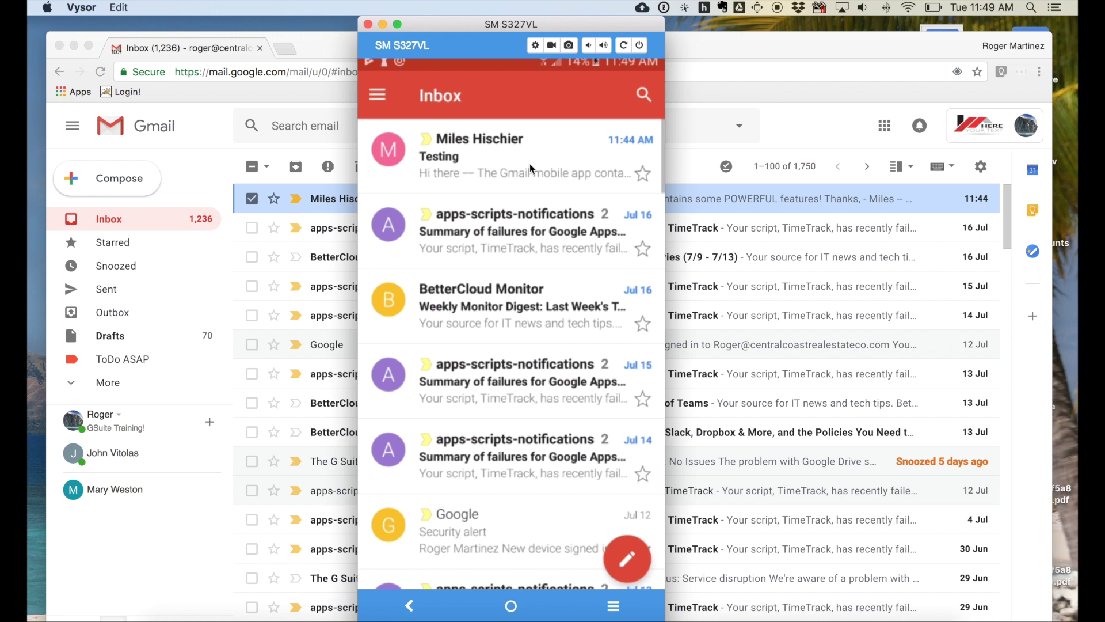
- Look at the message's Snooze and more-actions options without choosing any, then return to the inbox
left_click(647, 95)
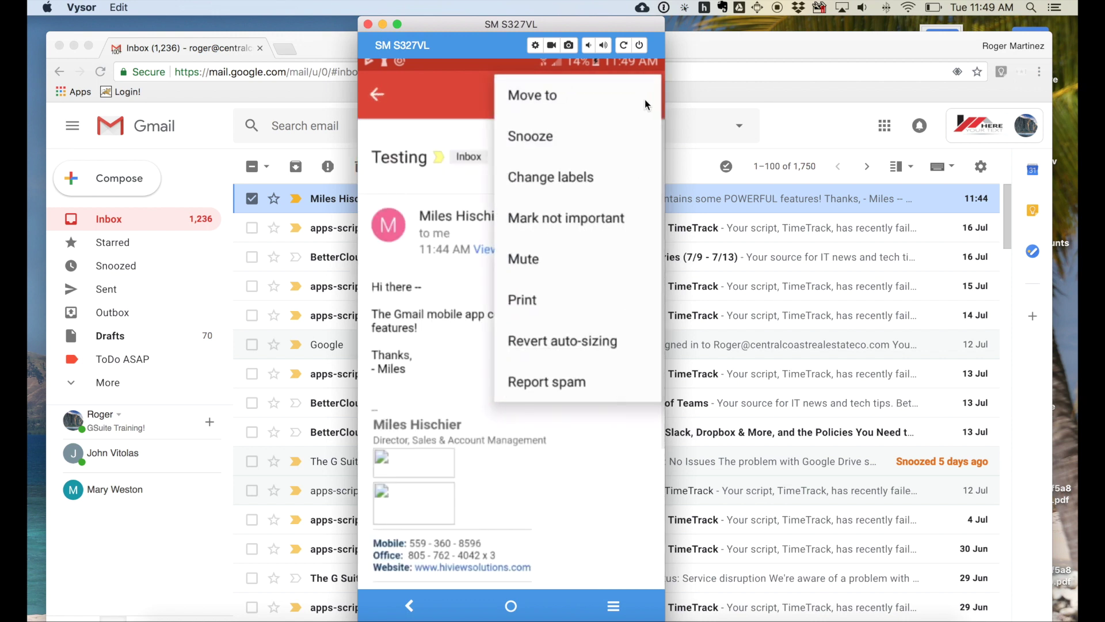
left_click(544, 139)
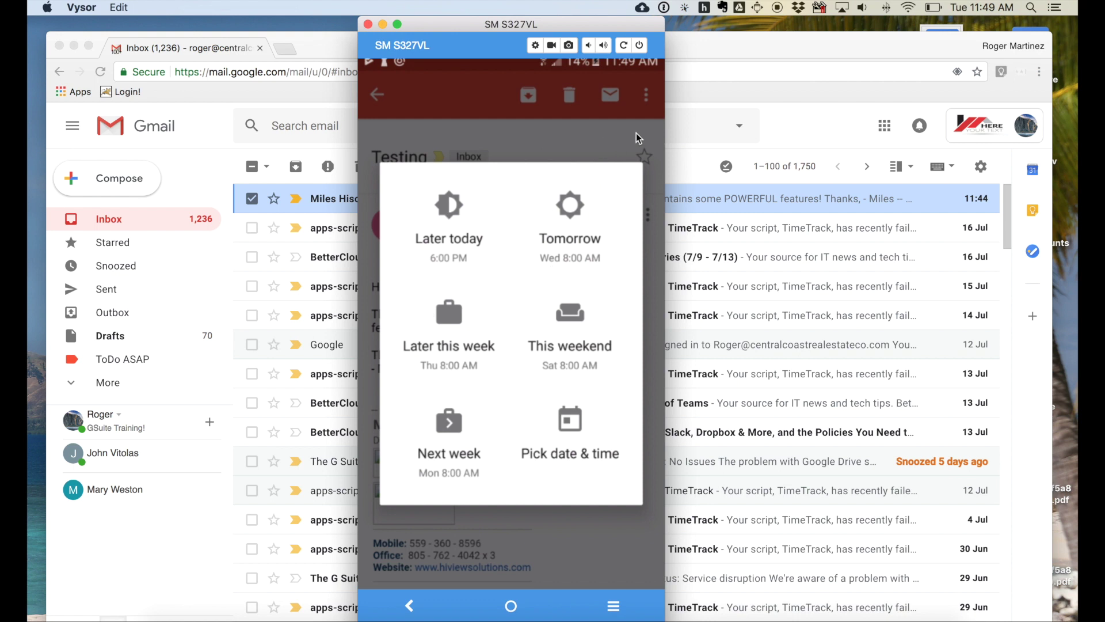
left_click(648, 97)
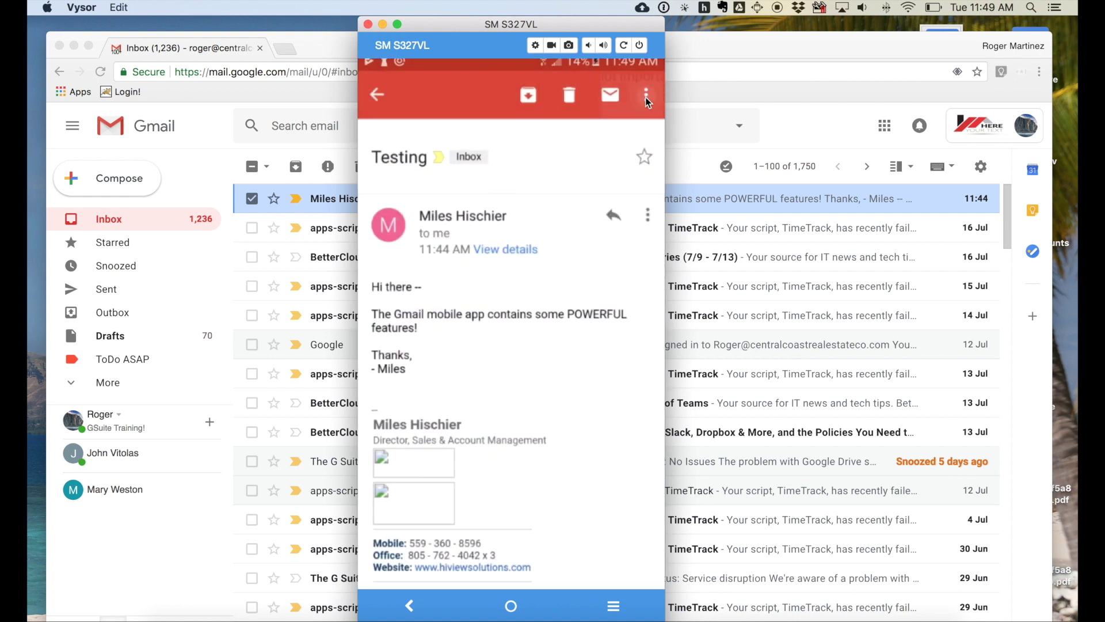
left_click(644, 97)
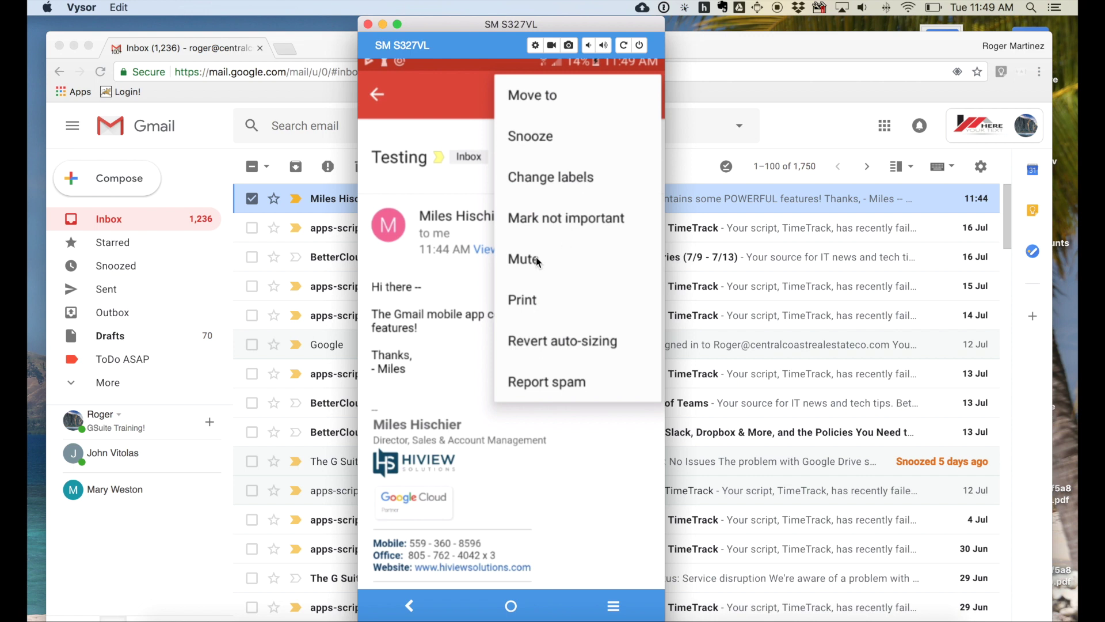
left_click(454, 125)
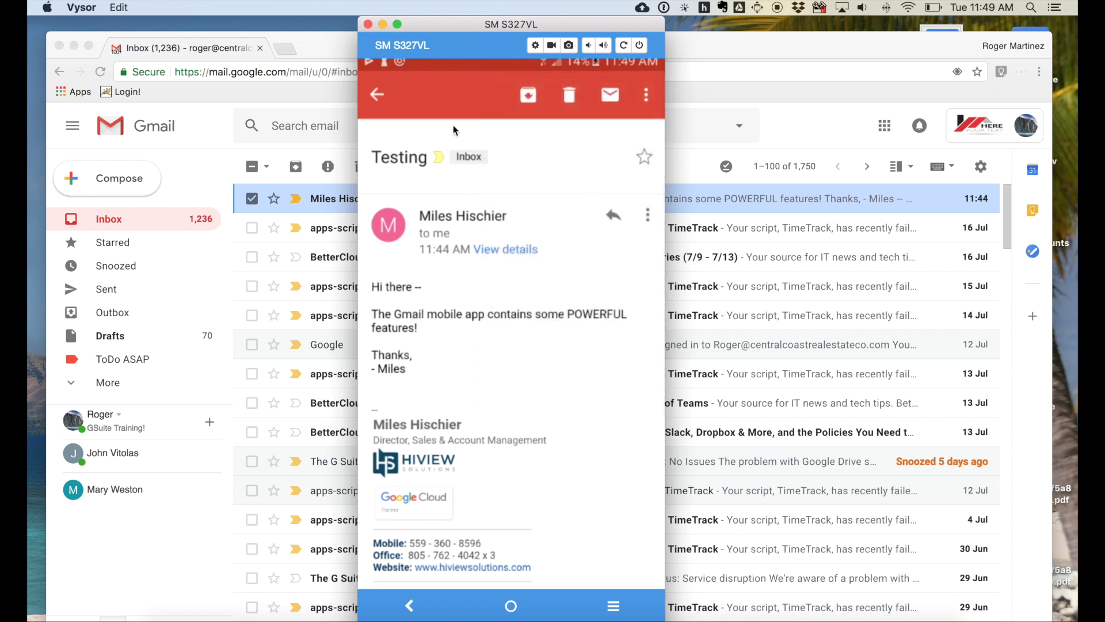
left_click(377, 97)
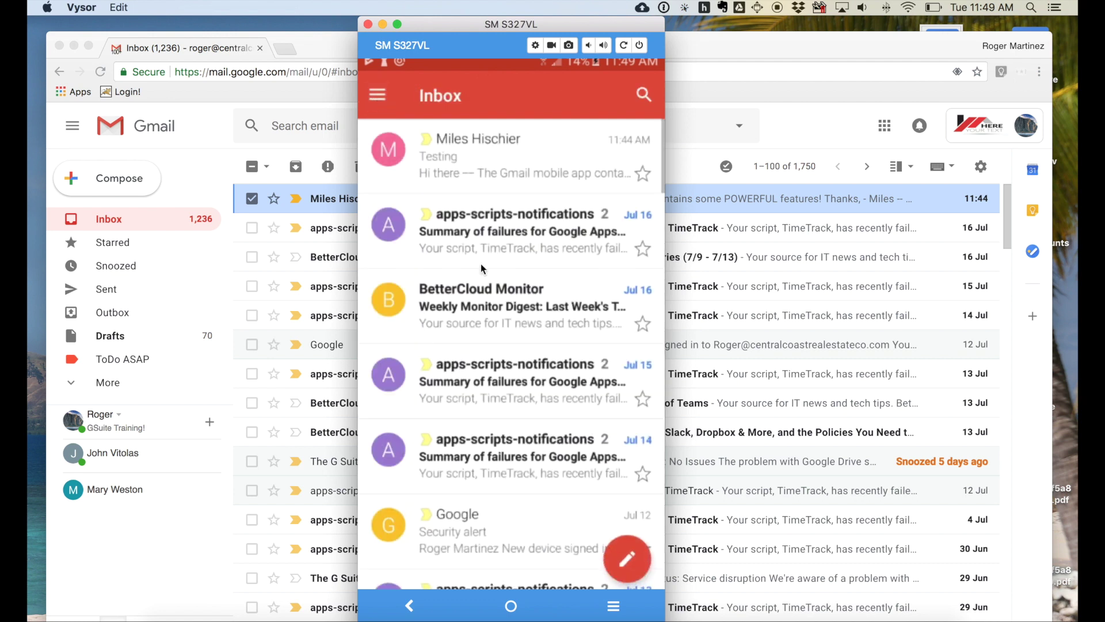
left_click(617, 564)
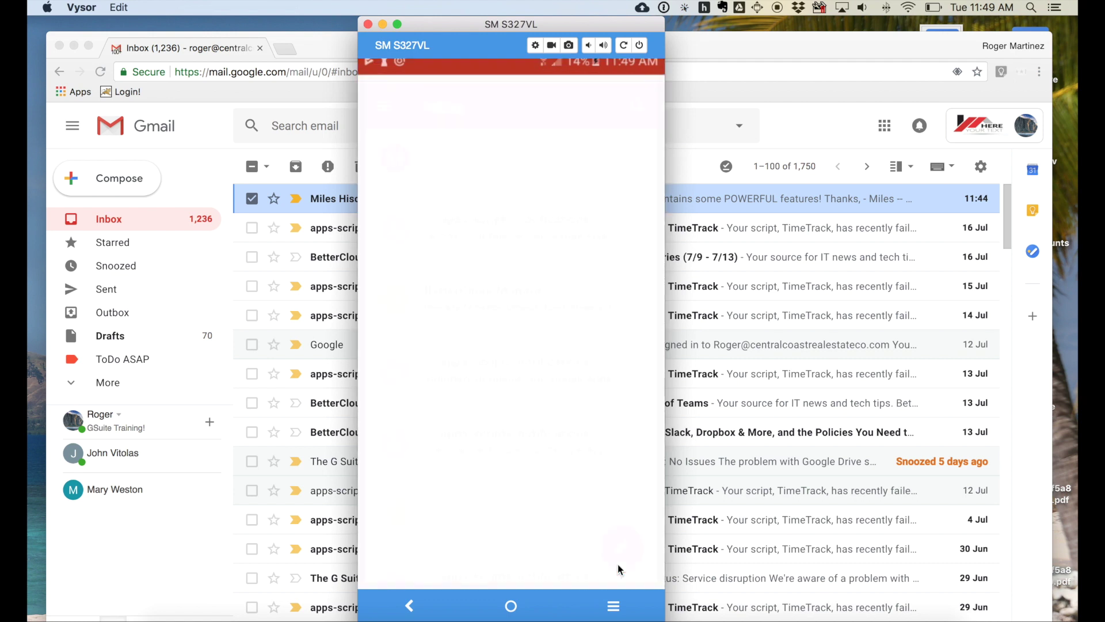
left_click(393, 185)
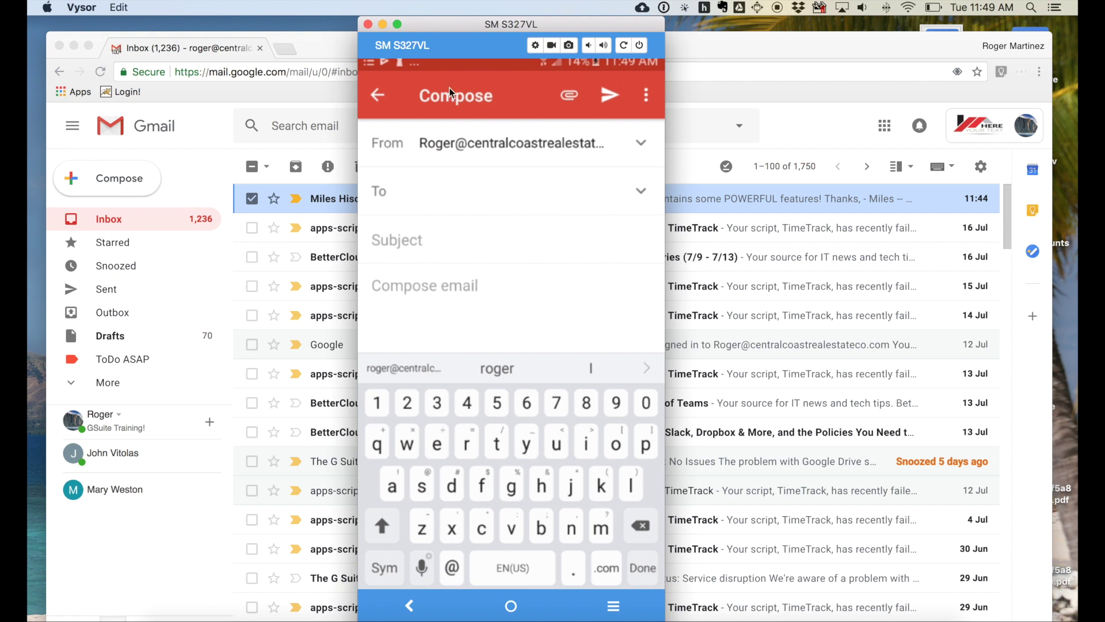
left_click(378, 97)
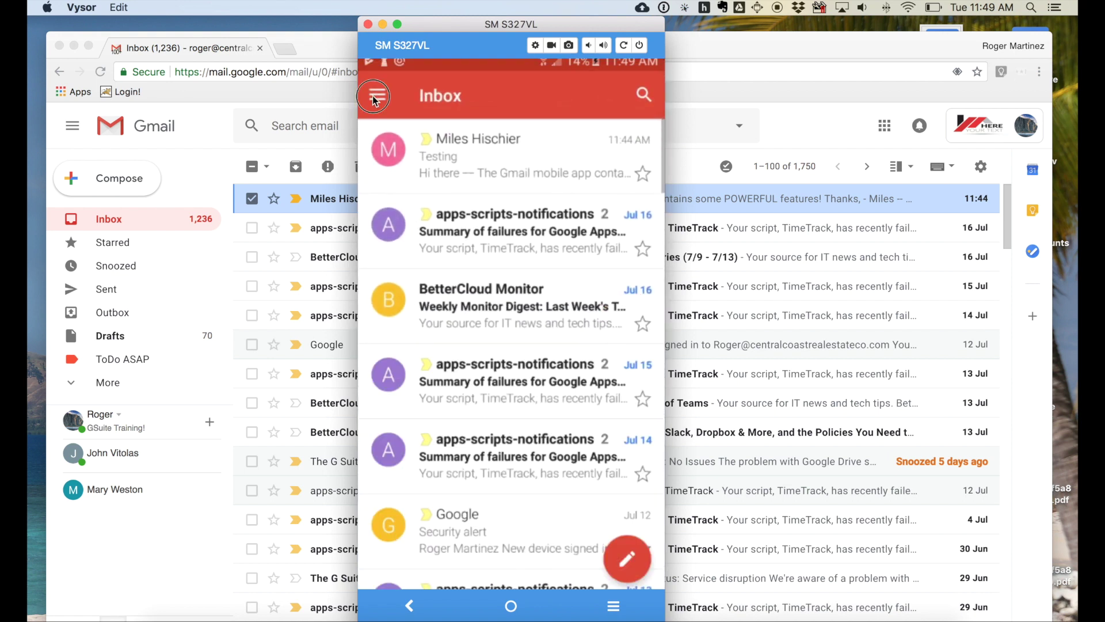
left_click(373, 95)
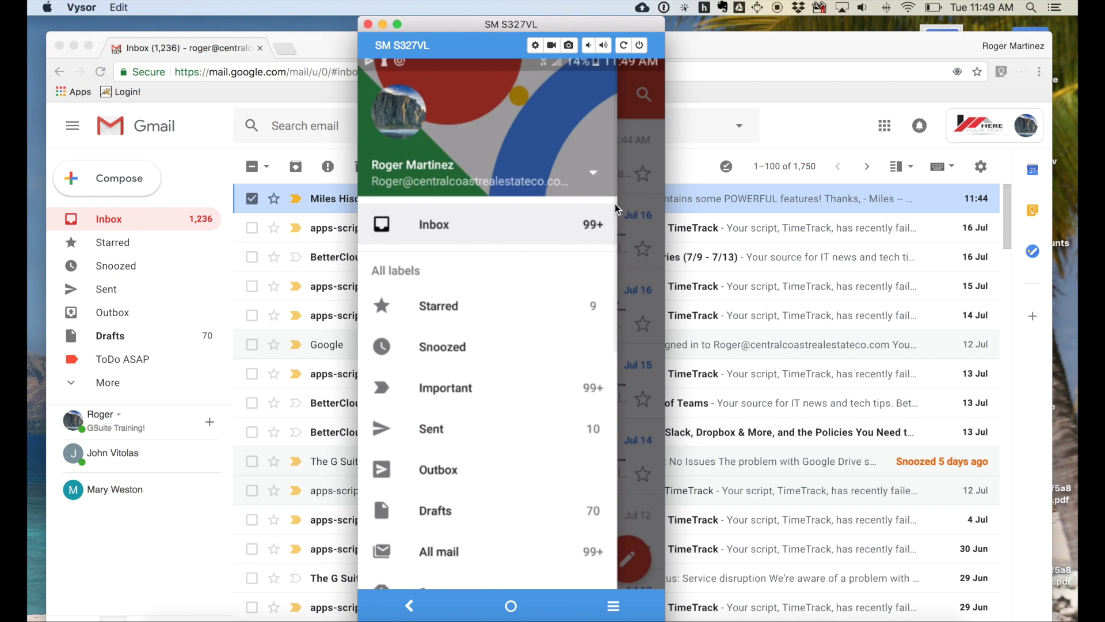
left_click(541, 182)
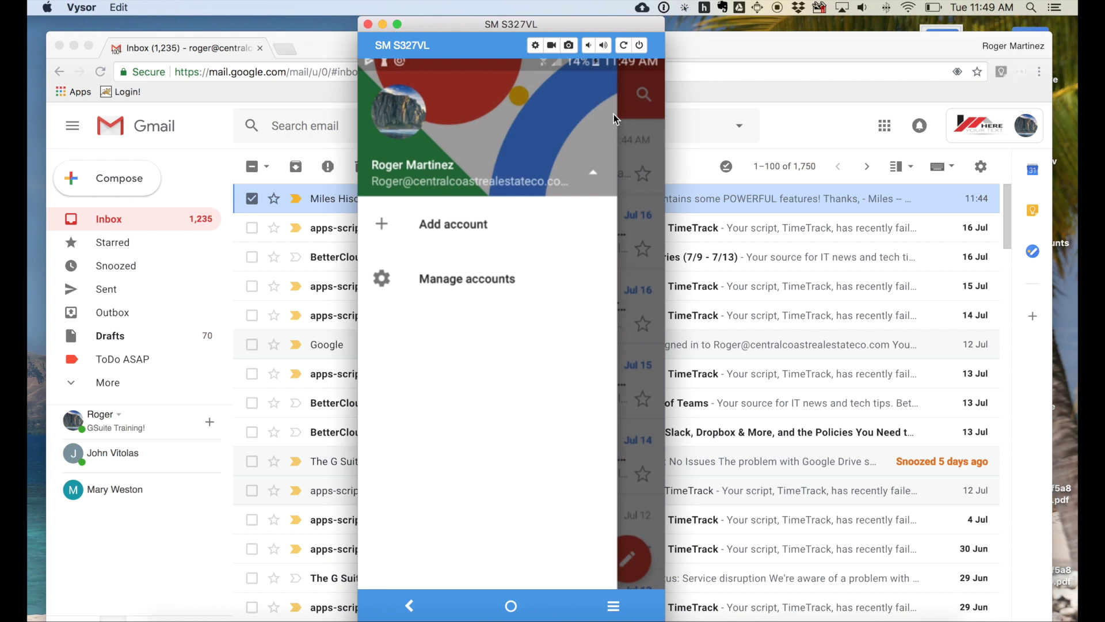
left_click(631, 123)
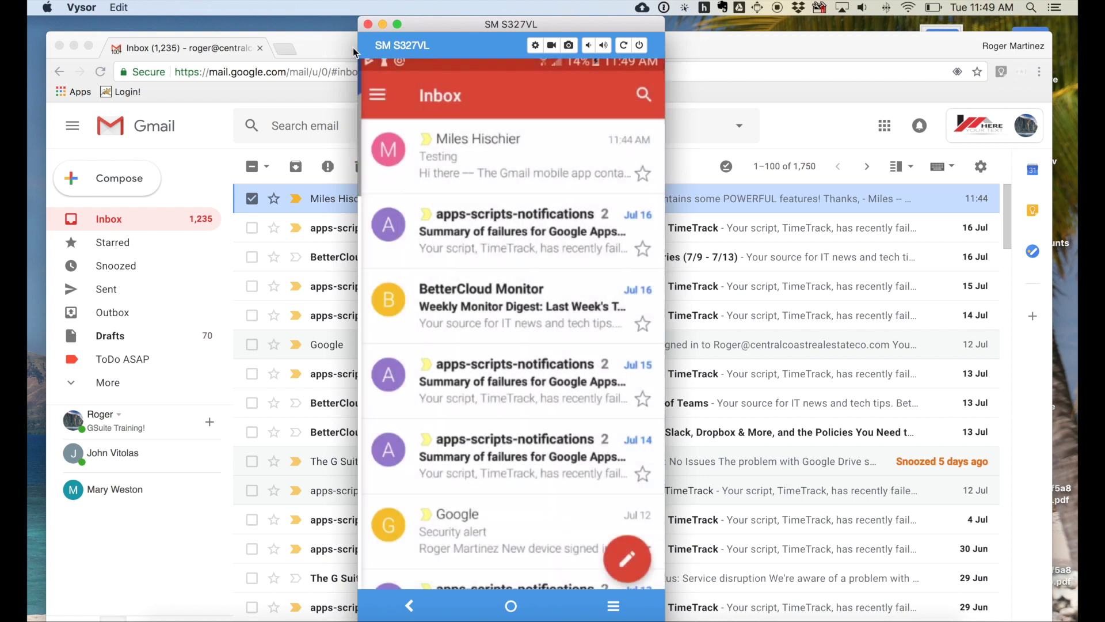
- Open the ToDo ASAP label from the phone's drawer, then reopen the mailbox list
left_click(378, 94)
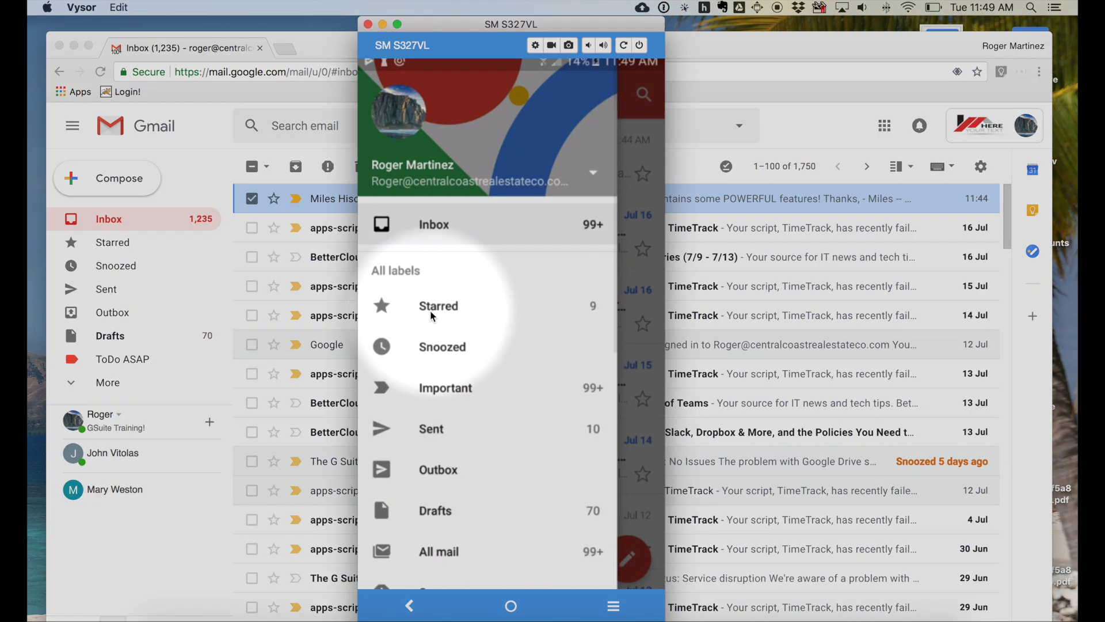
scroll(440, 319, "down", 3)
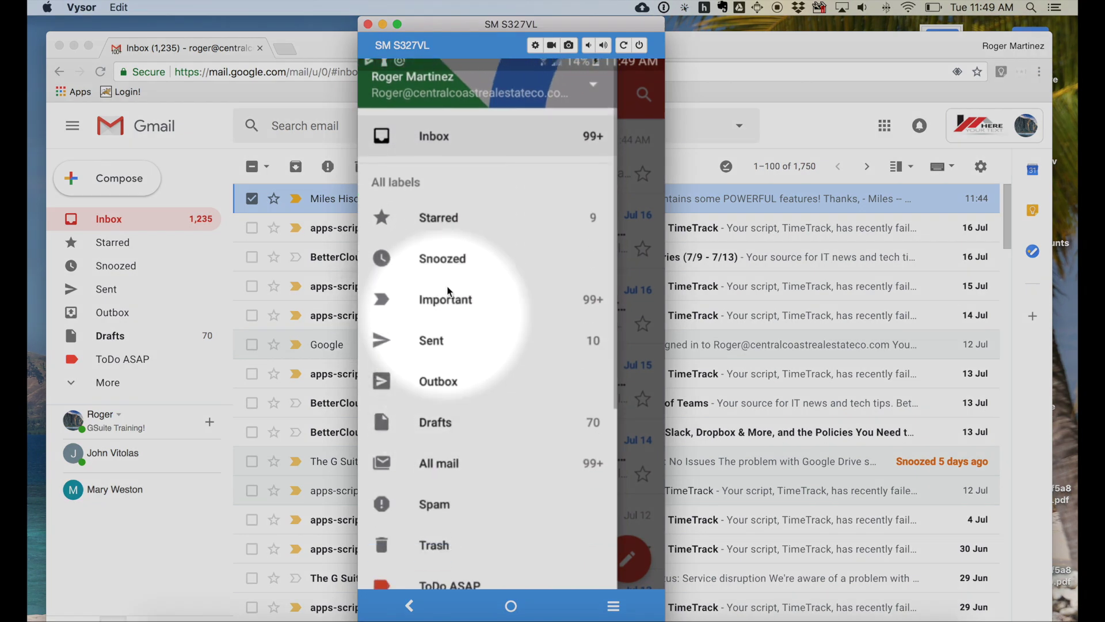
scroll(439, 351, "down", 3)
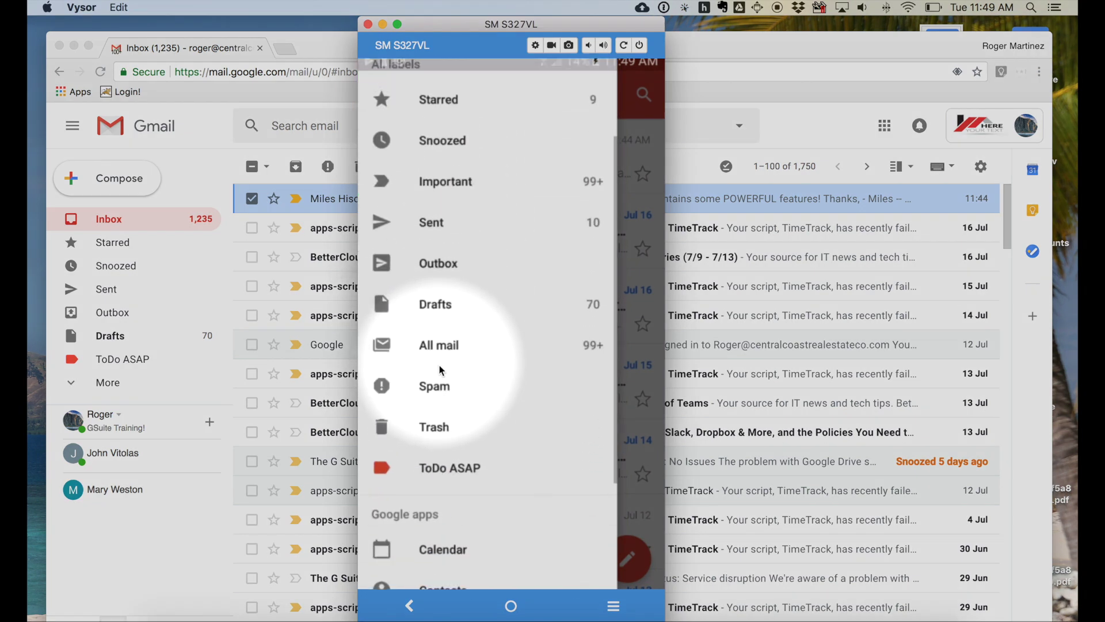
scroll(494, 404, "down", 3)
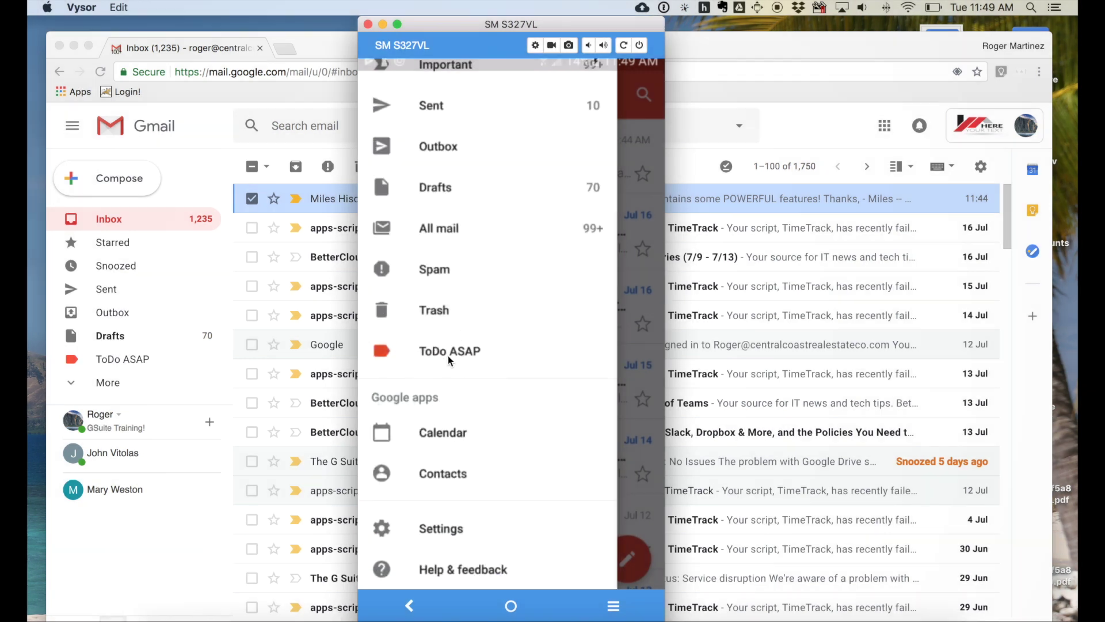
left_click(443, 353)
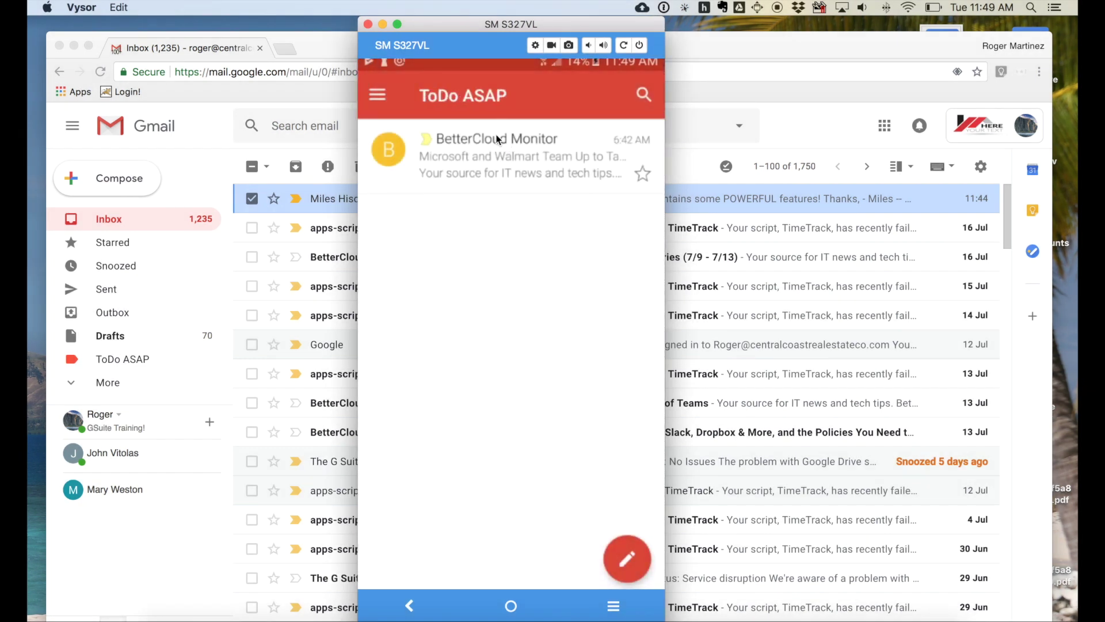
left_click(380, 98)
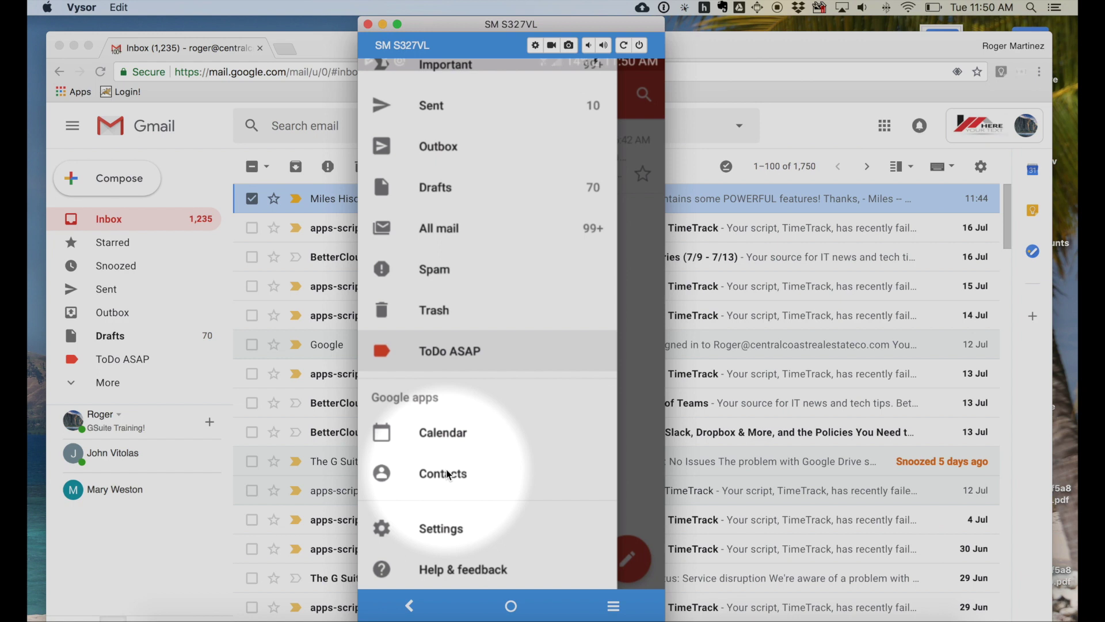
- Leave Settings, check the account options in the drawer, and return to the ToDo ASAP label showing its BetterCloud Monitor message
left_click_drag(449, 512, 423, 530)
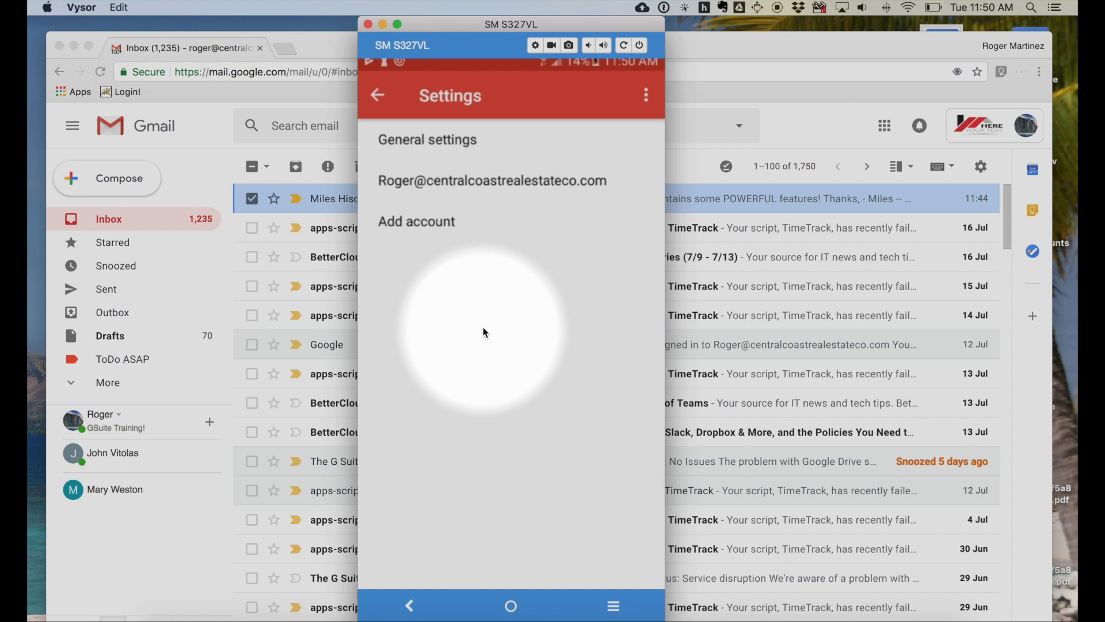
left_click(378, 95)
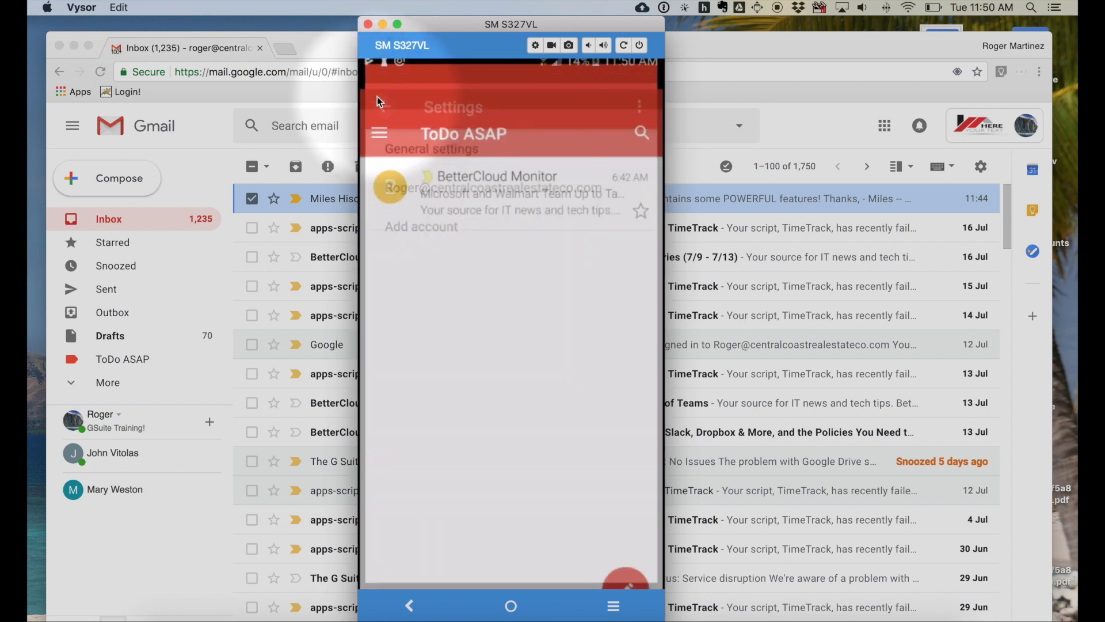
left_click(379, 98)
left_click_drag(418, 117, 474, 181)
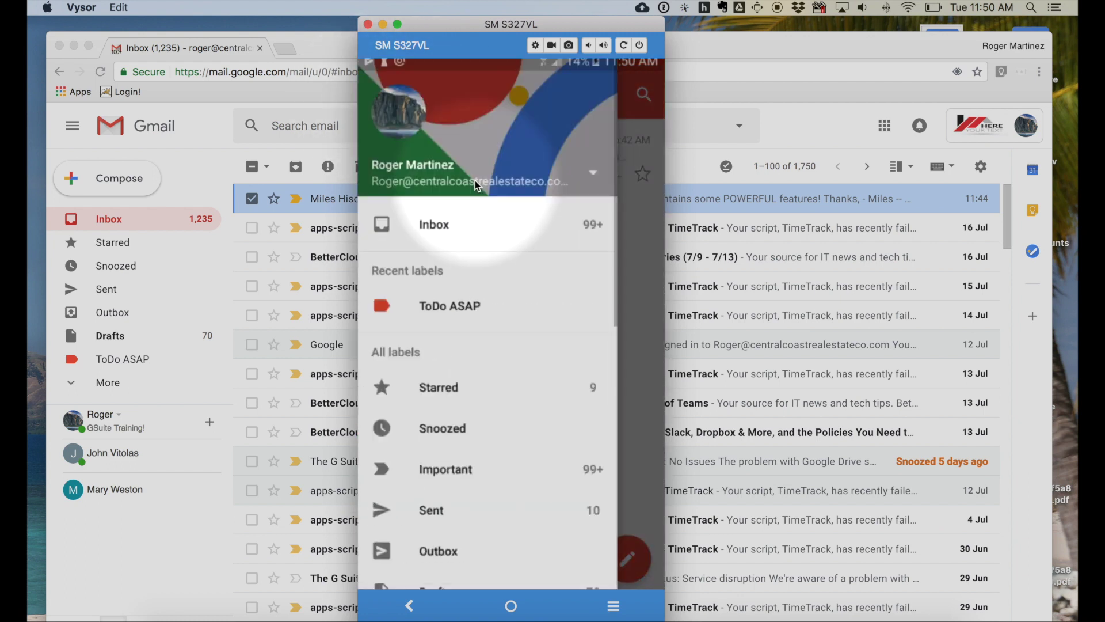
left_click(543, 177)
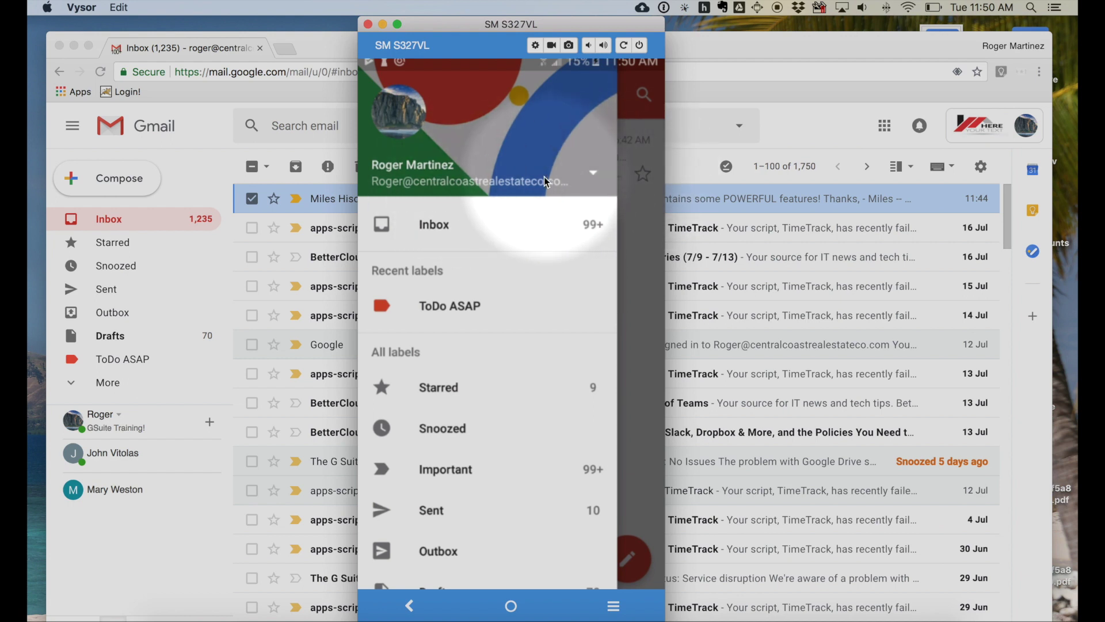
left_click(647, 226)
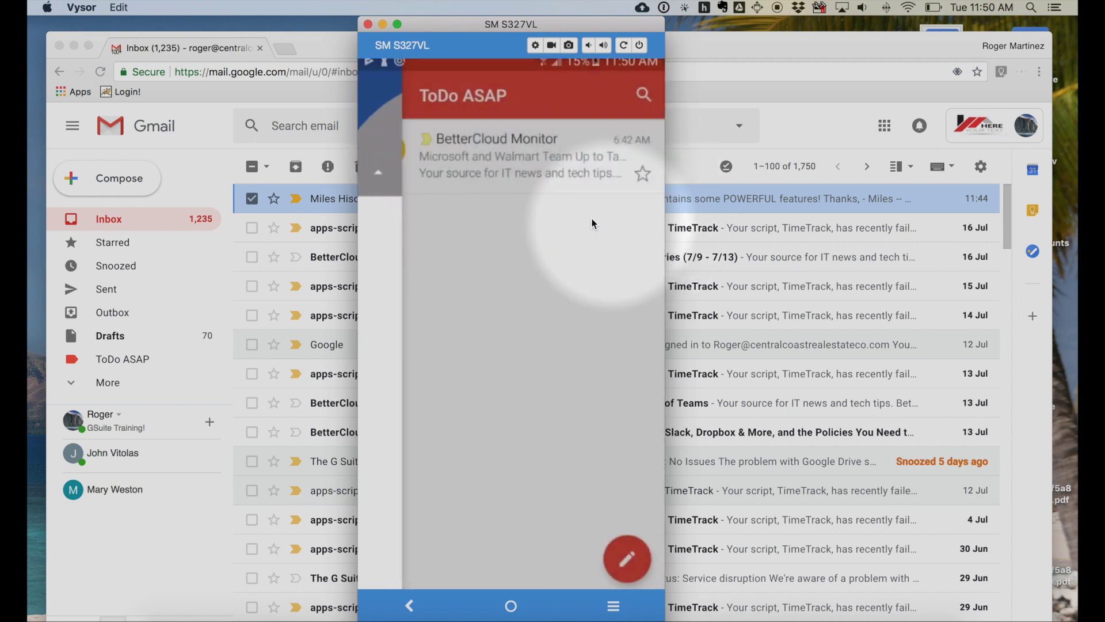